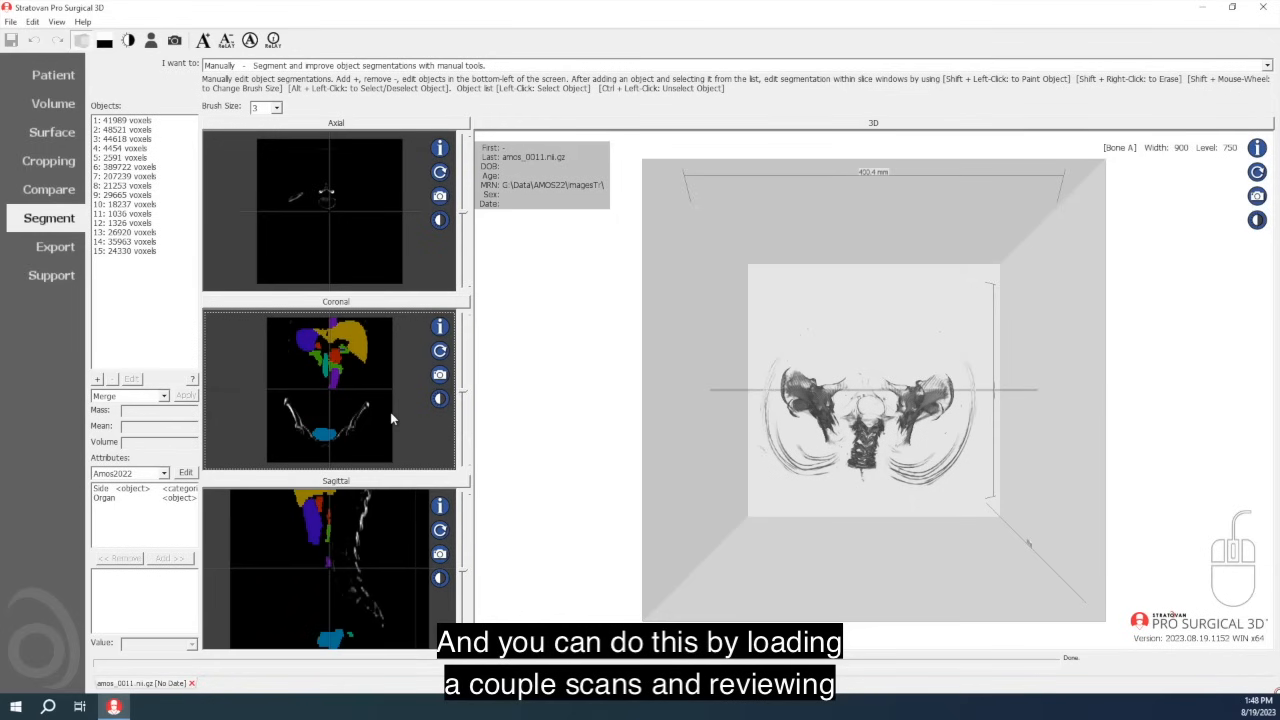
# - Enlarge the coronal view of amos_0011.nii.gz, review its organ segmentations through the slices and close the scan
pyautogui.doubleClick(384, 417)
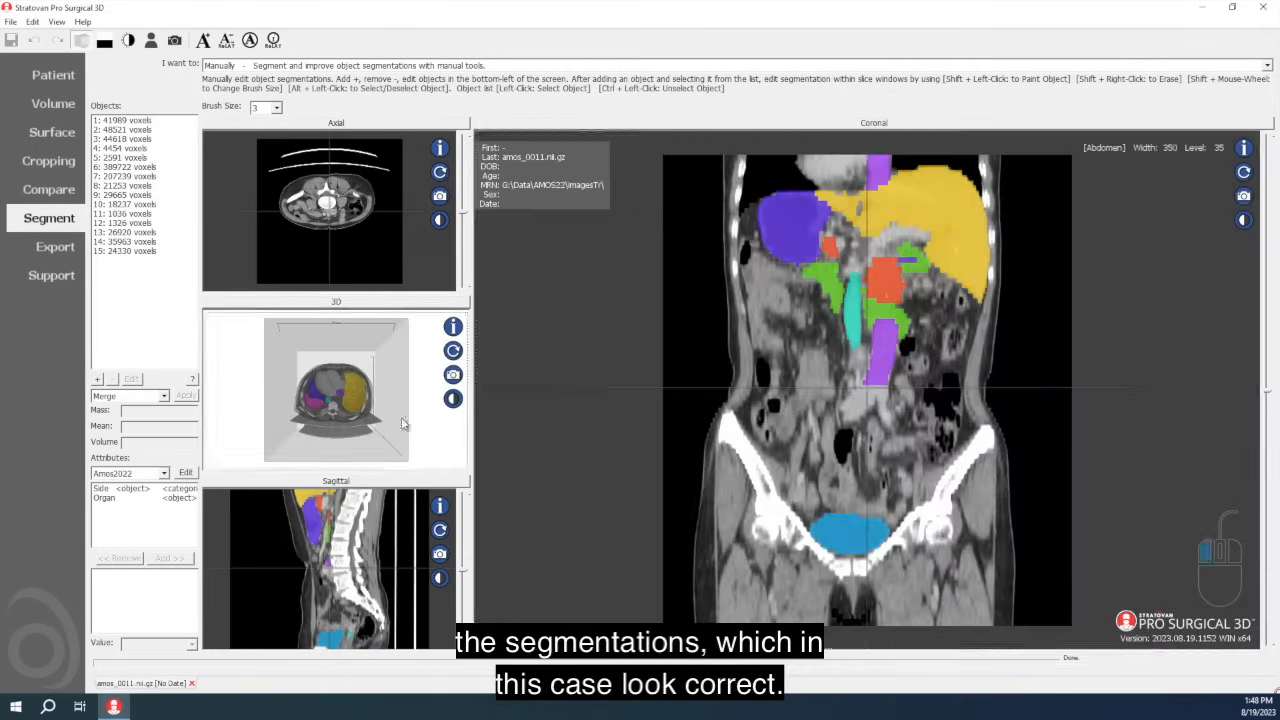
pyautogui.scroll(-2, 800, 438)
pyautogui.scroll(-6, 801, 438)
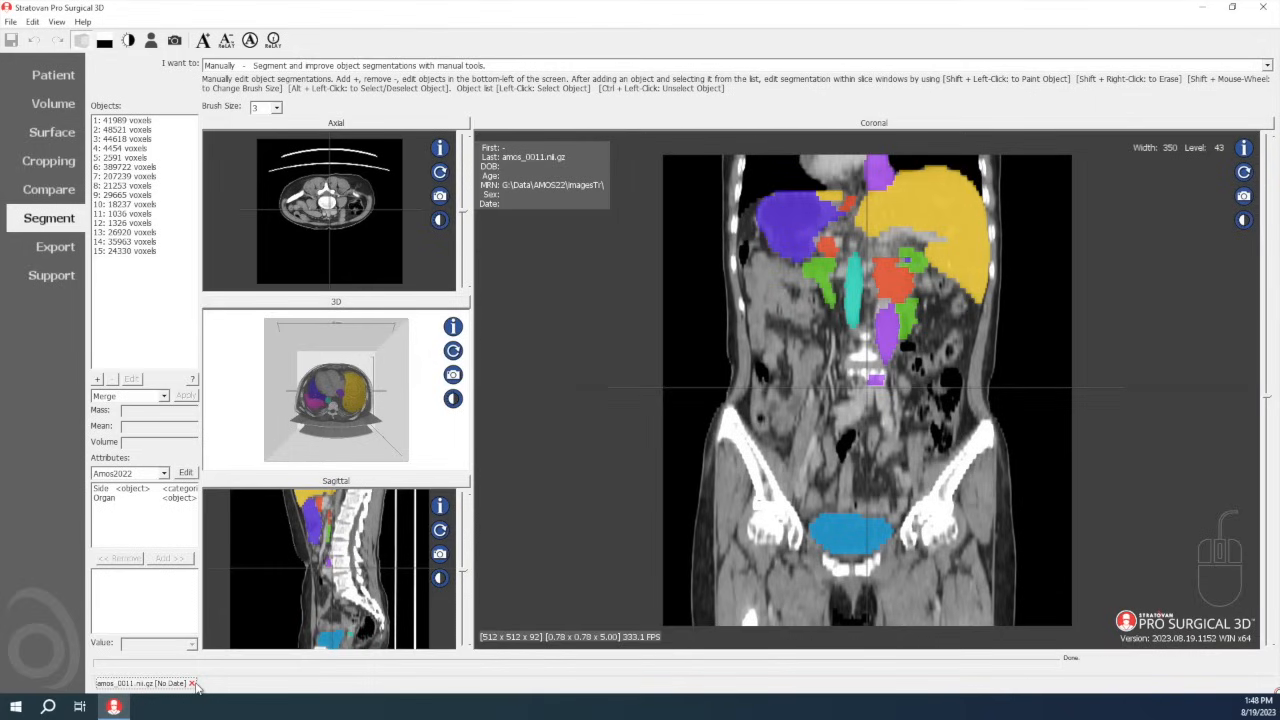
pyautogui.click(194, 684)
pyautogui.click(641, 399)
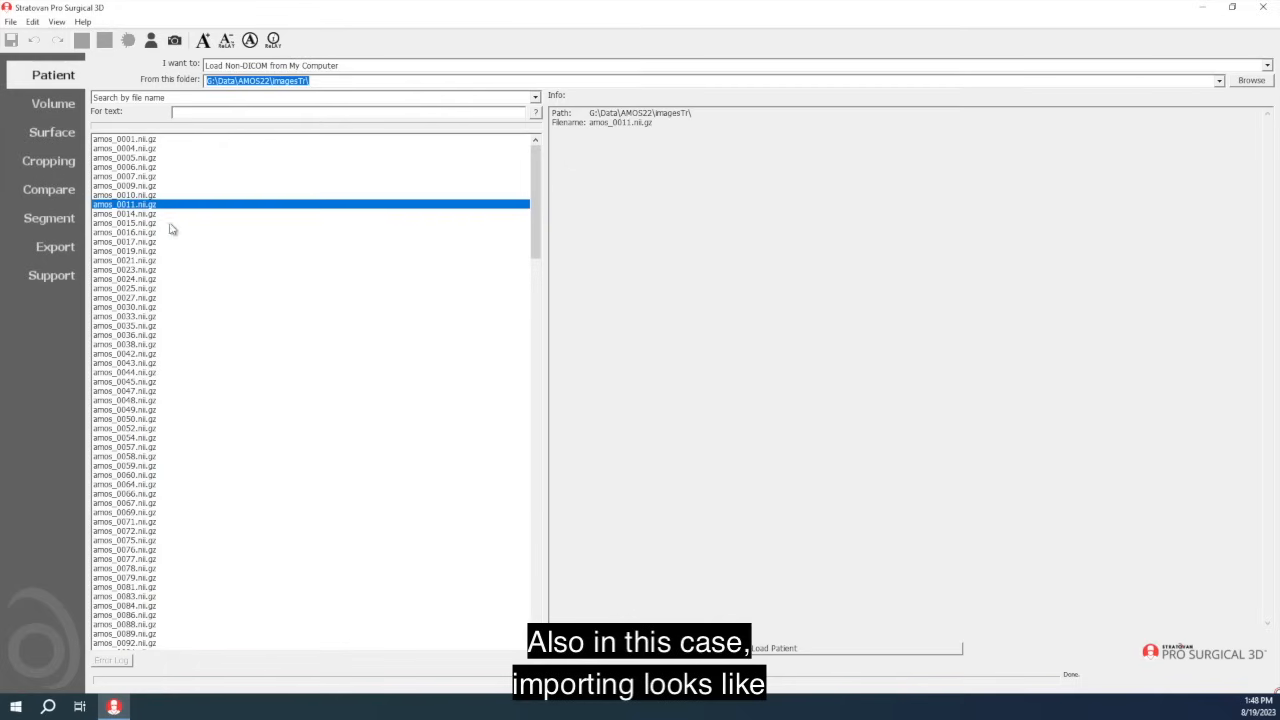
# - Load the scan amos_0185.nii.gz from the imagesTr folder
pyautogui.moveTo(535, 220); pyautogui.dragTo(535, 360)
pyautogui.click(226, 512)
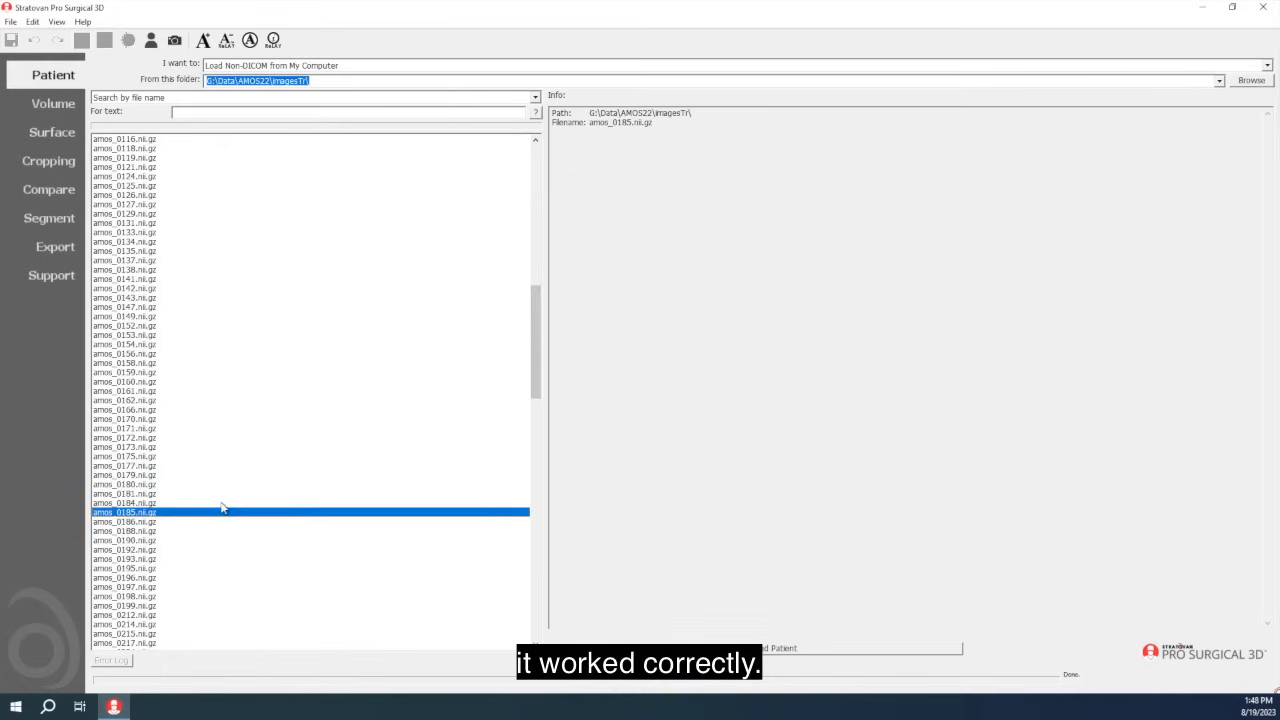
pyautogui.click(598, 652)
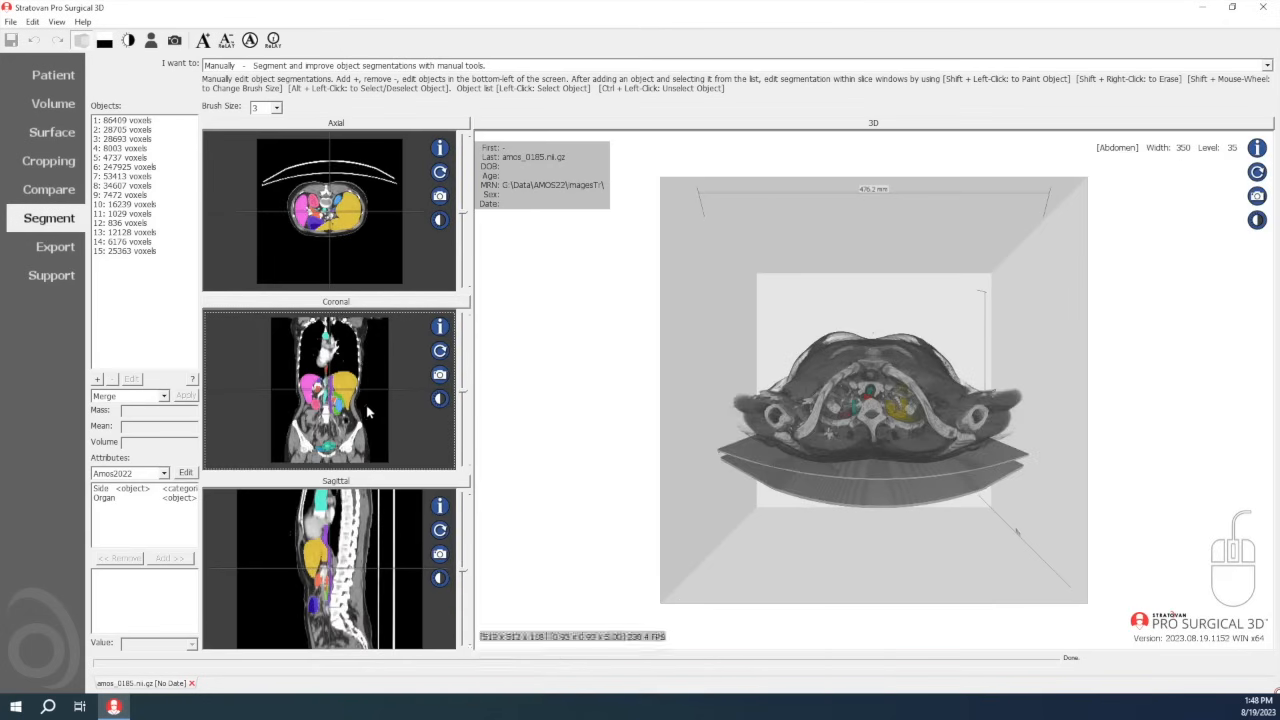
# - Enlarge the coronal view of amos_0185.nii.gz, examine its organ segmentations through the slices and close the scan
pyautogui.click(396, 302)
pyautogui.moveTo(768, 467)
pyautogui.mouseDown()
pyautogui.moveTo(768, 445)
pyautogui.moveTo(768, 485)
pyautogui.moveTo(768, 467)
pyautogui.mouseUp()
pyautogui.scroll(15, 769, 472)
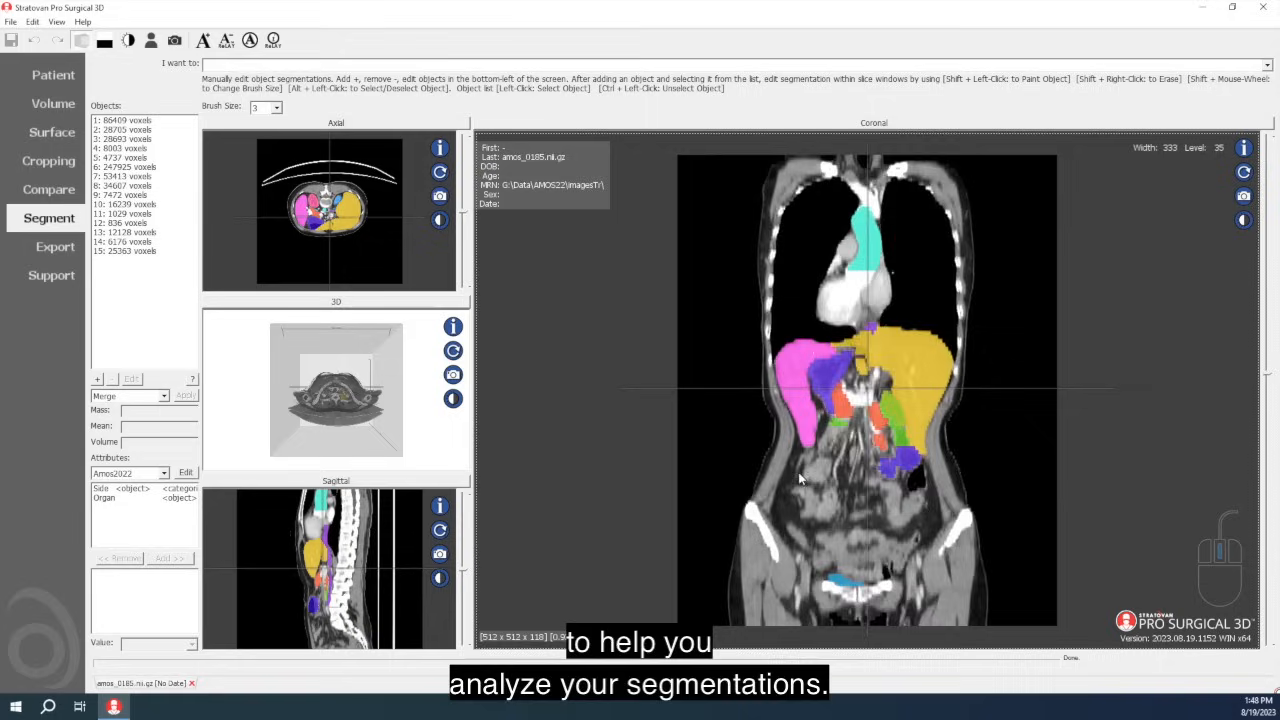
pyautogui.scroll(-5, 806, 467)
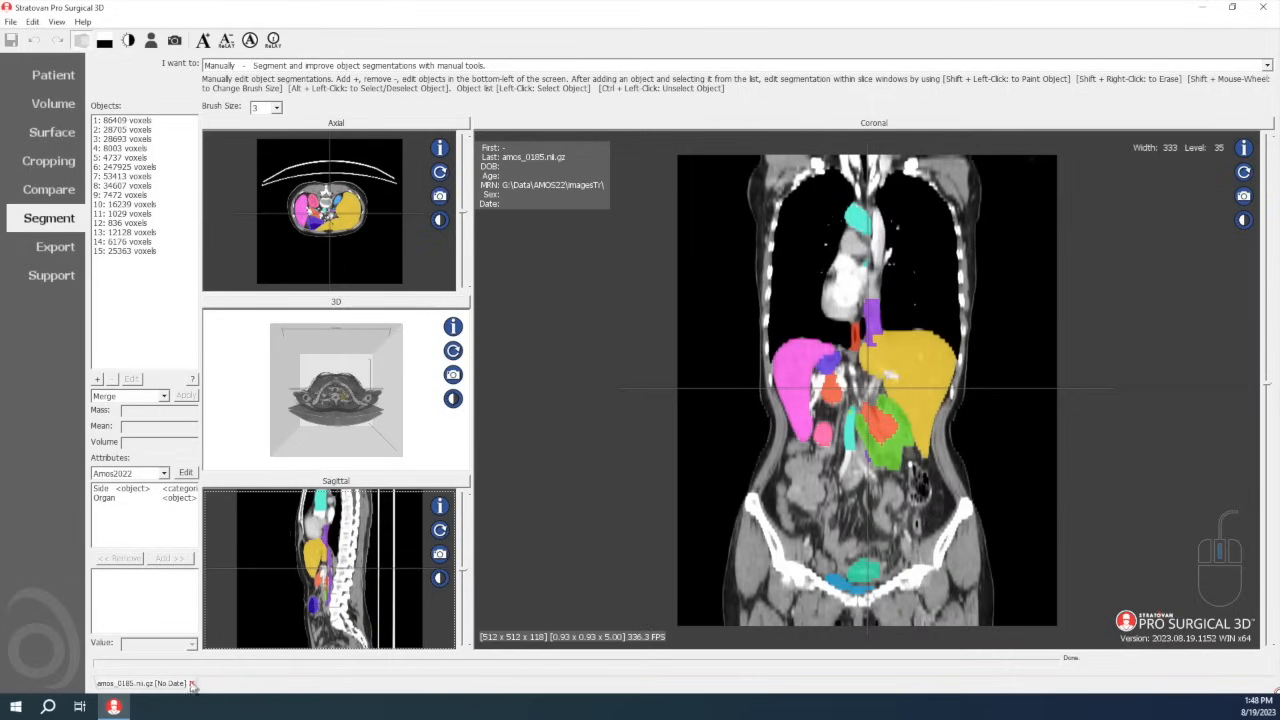
pyautogui.click(191, 683)
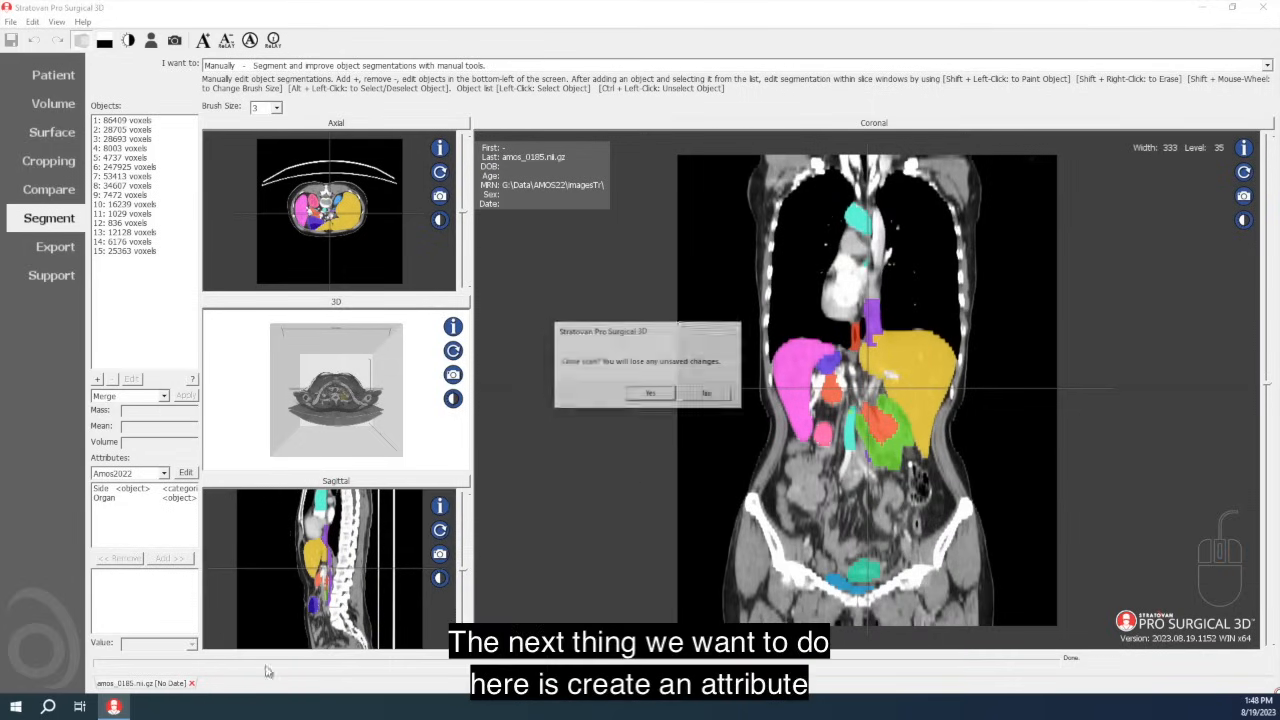
pyautogui.click(652, 395)
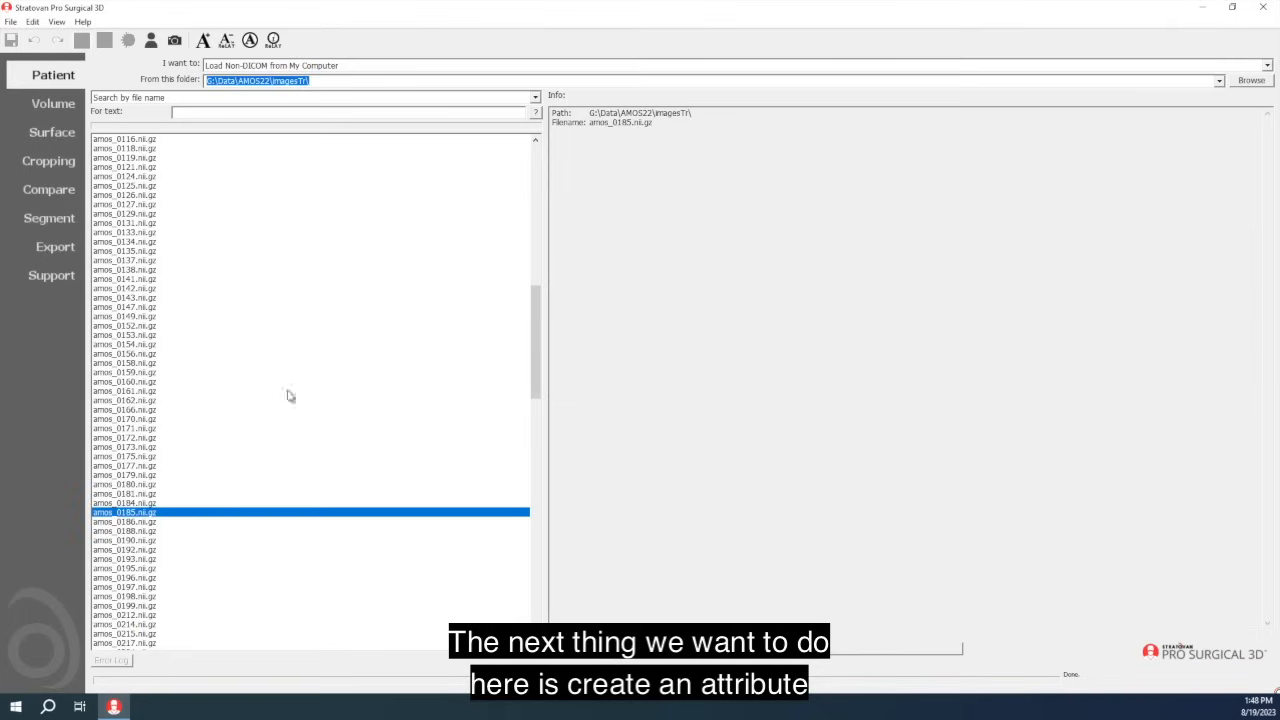
# - Select amos_0001.nii.gz in the patient list and set the segmentation batch operation to Edit Segmentation Object Labels
pyautogui.moveTo(535, 397); pyautogui.dragTo(518, 194)
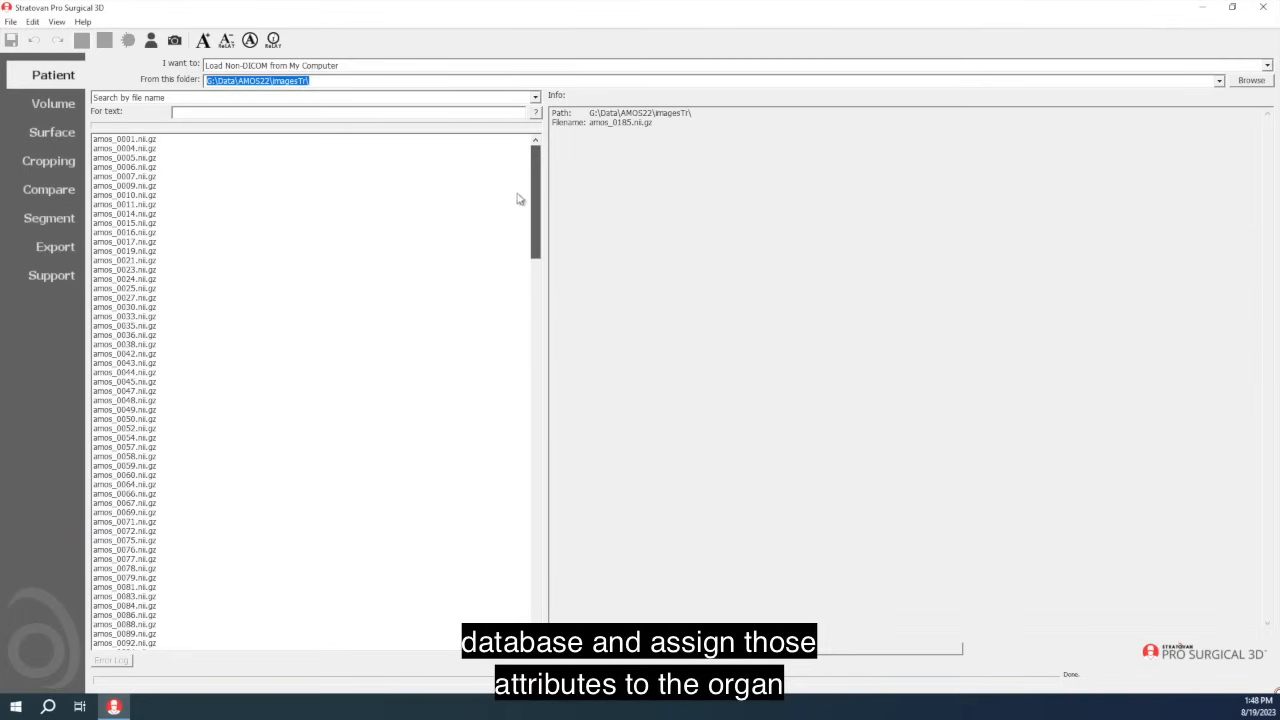
pyautogui.click(134, 140)
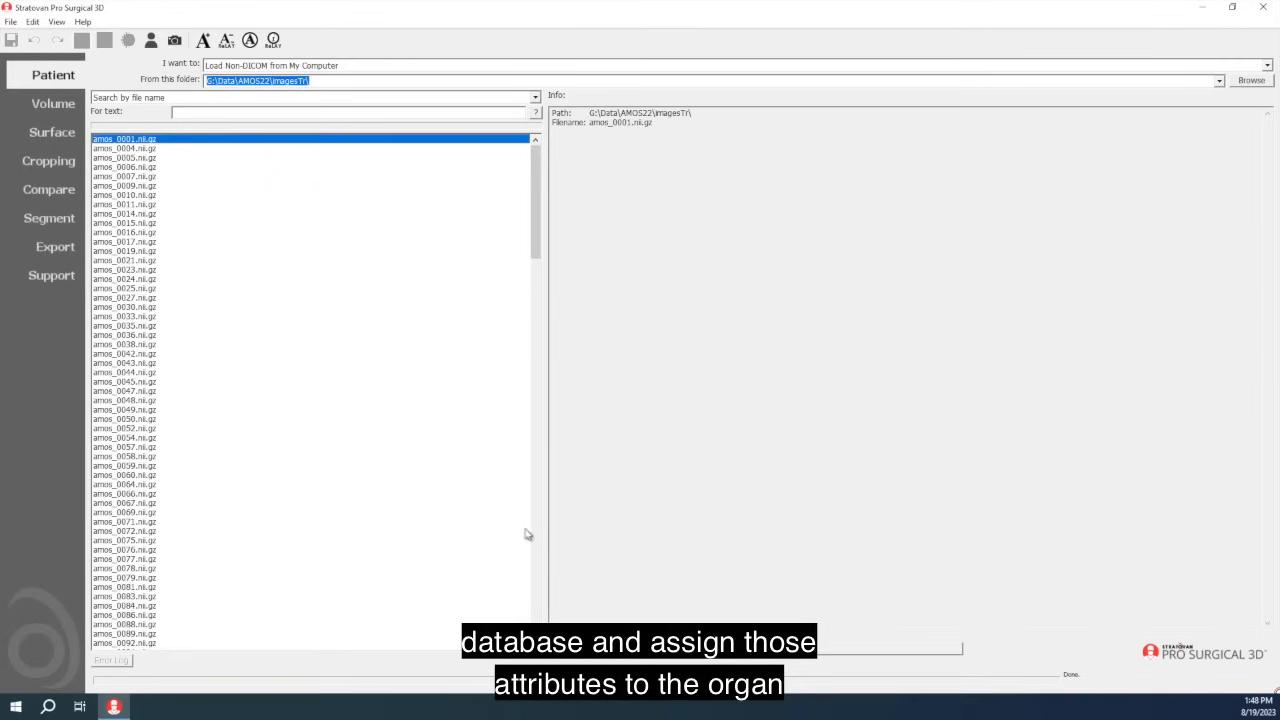
pyautogui.click(38, 224)
pyautogui.click(280, 66)
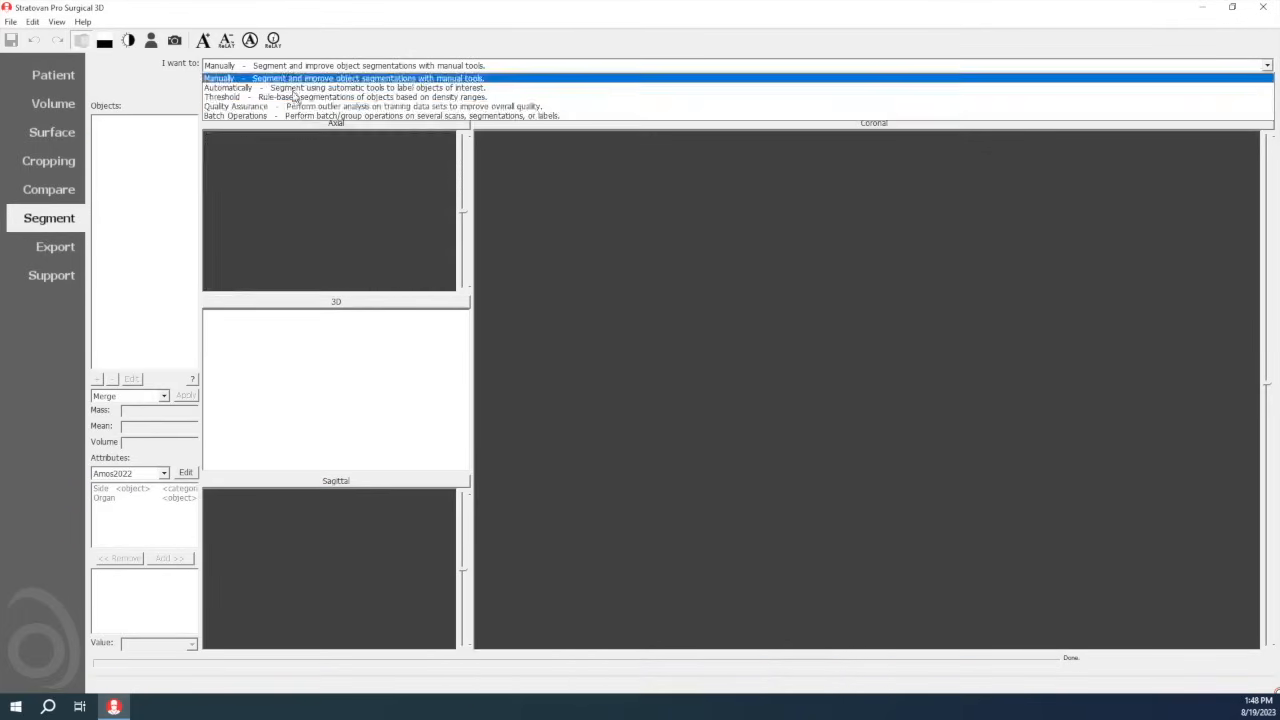
pyautogui.click(305, 115)
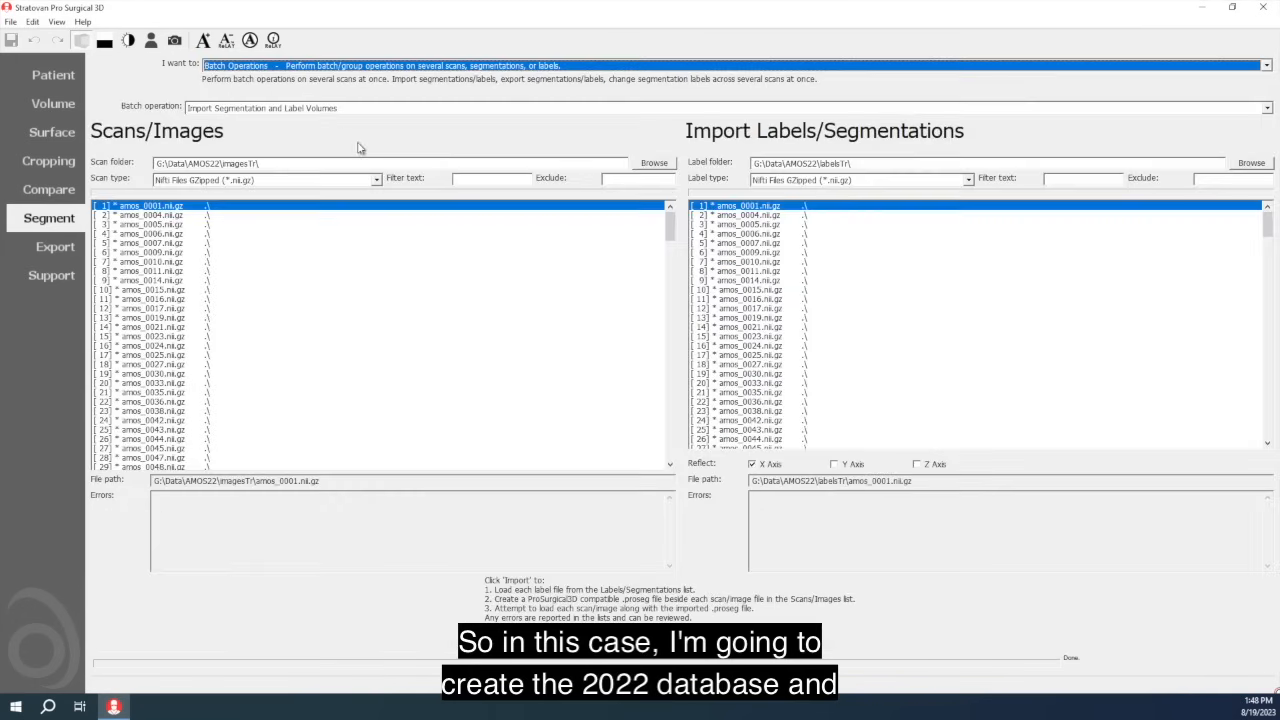
pyautogui.click(300, 108)
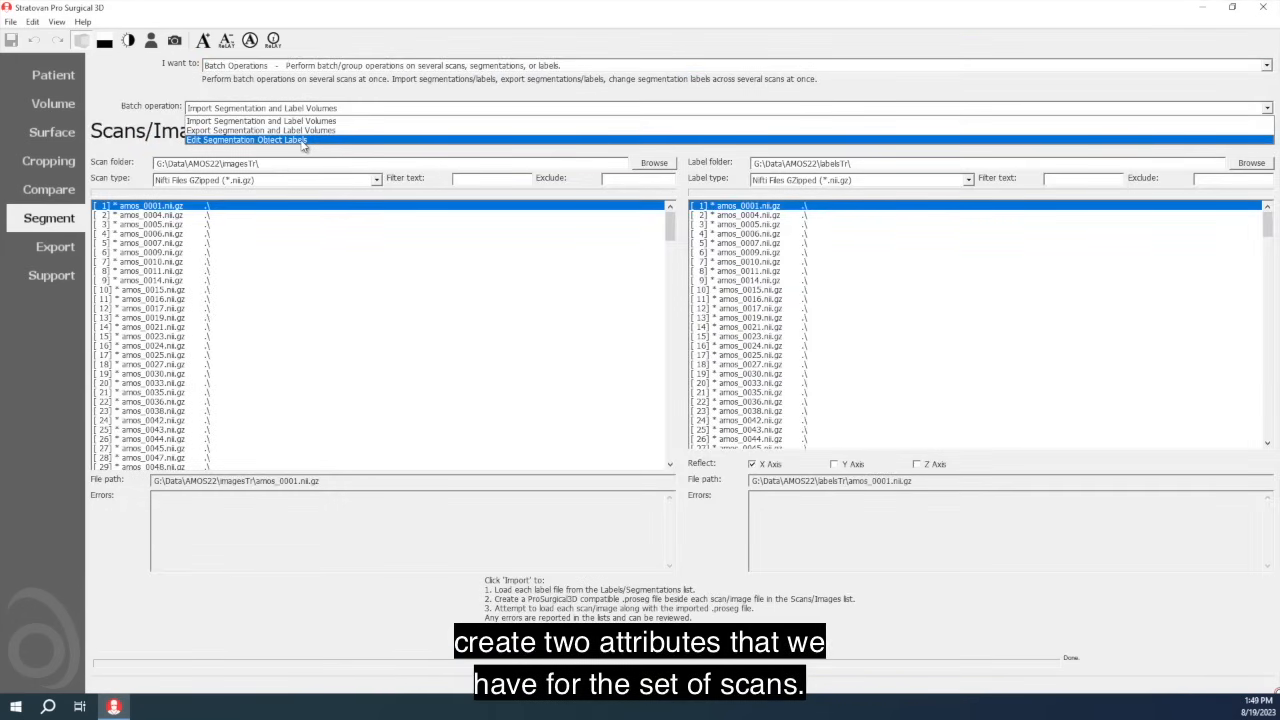
pyautogui.click(300, 140)
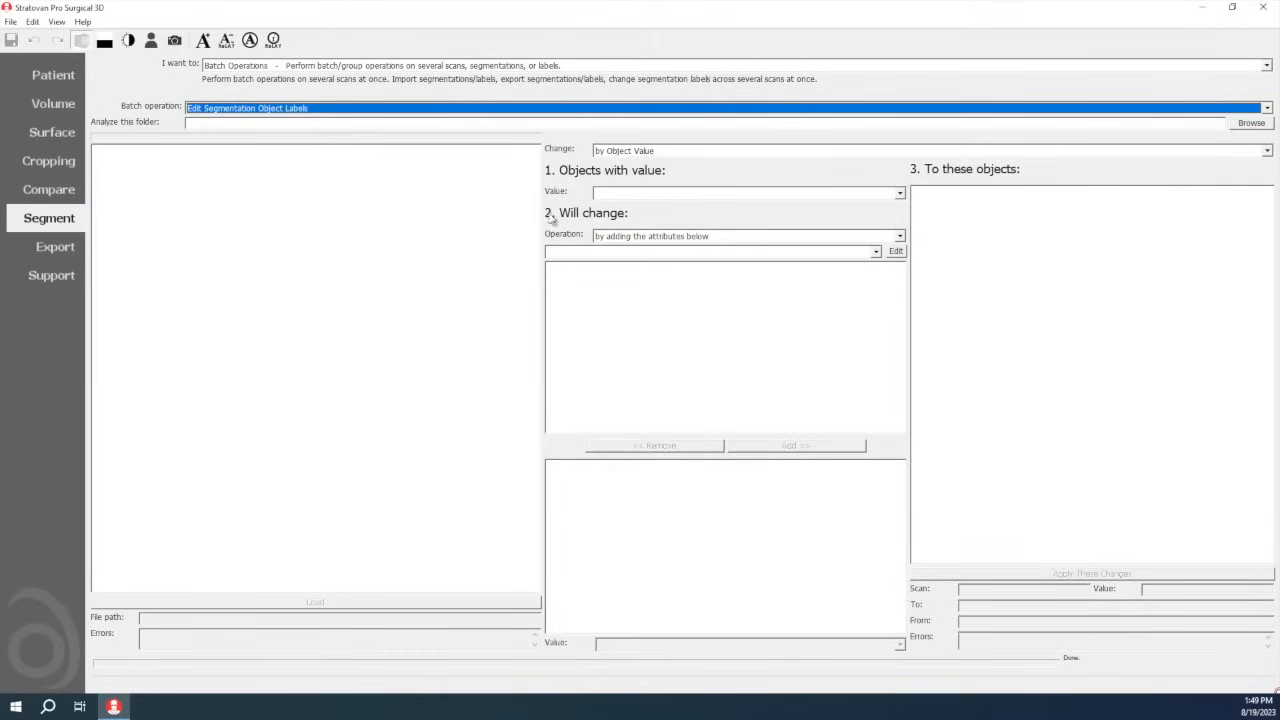
# - Create a new attribute database named Amos2022
pyautogui.click(895, 251)
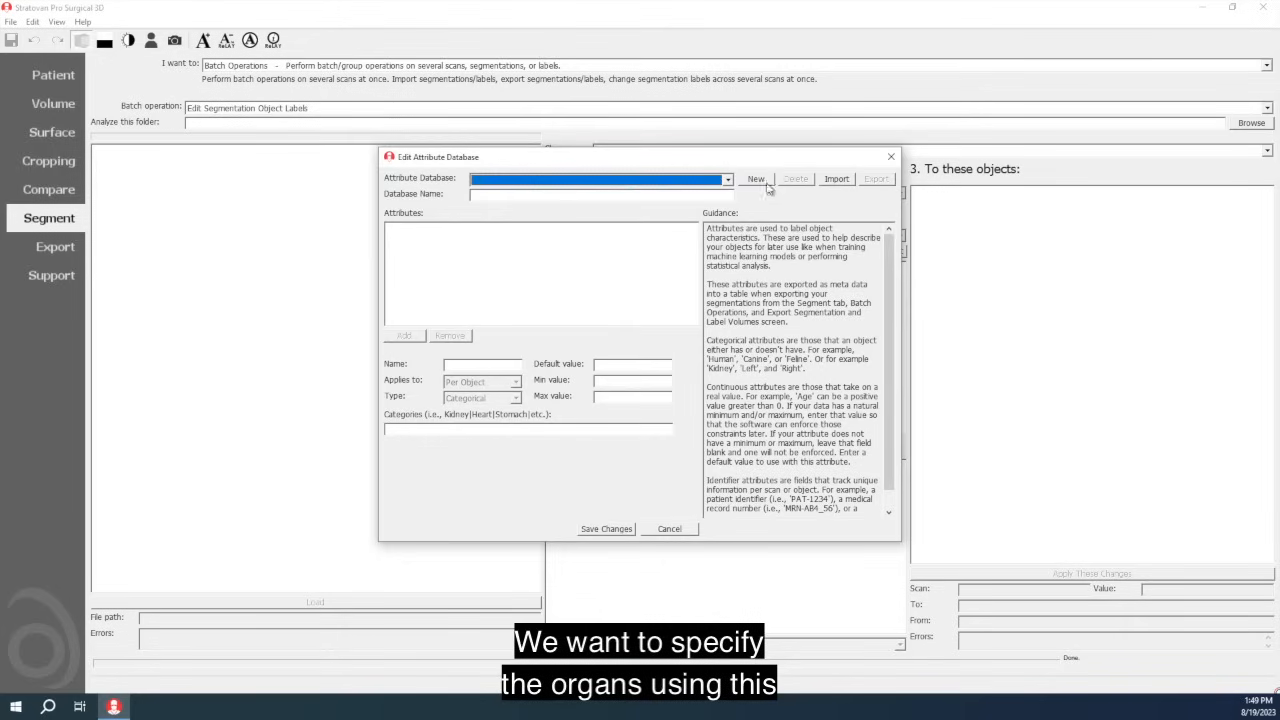
pyautogui.click(765, 183)
pyautogui.moveTo(553, 195); pyautogui.dragTo(468, 197)
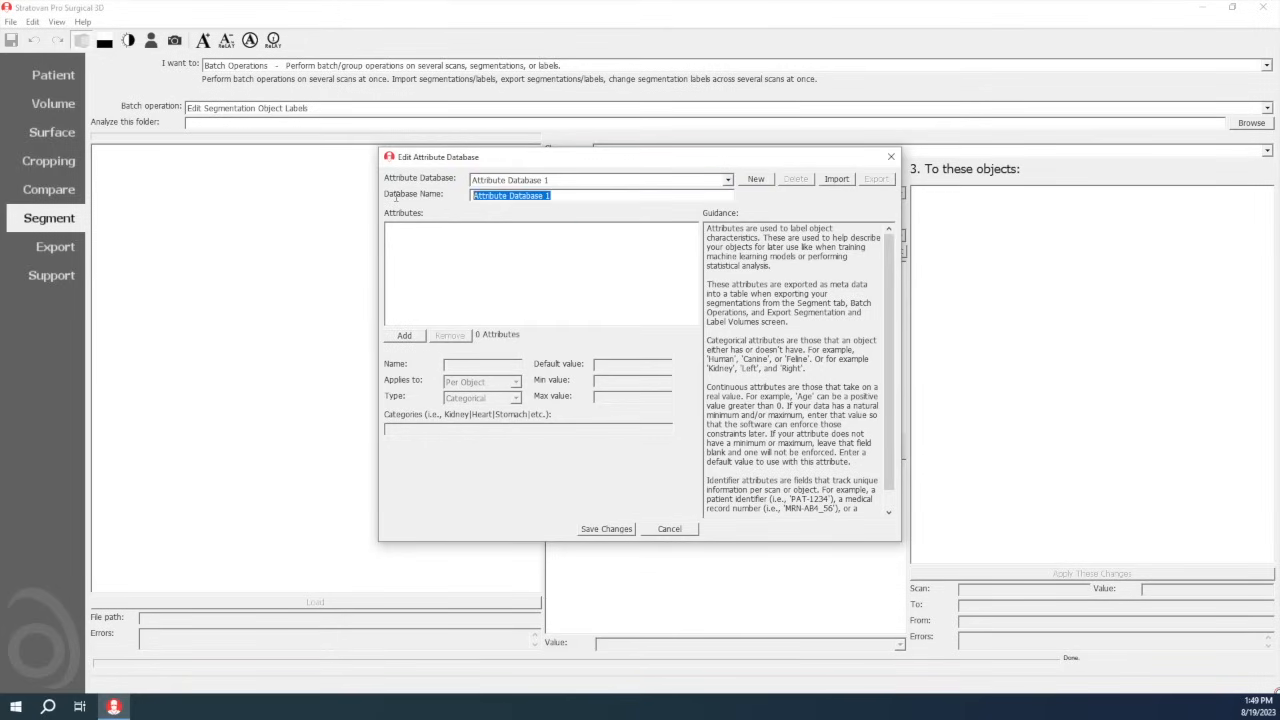
pyautogui.write('Amos2022')
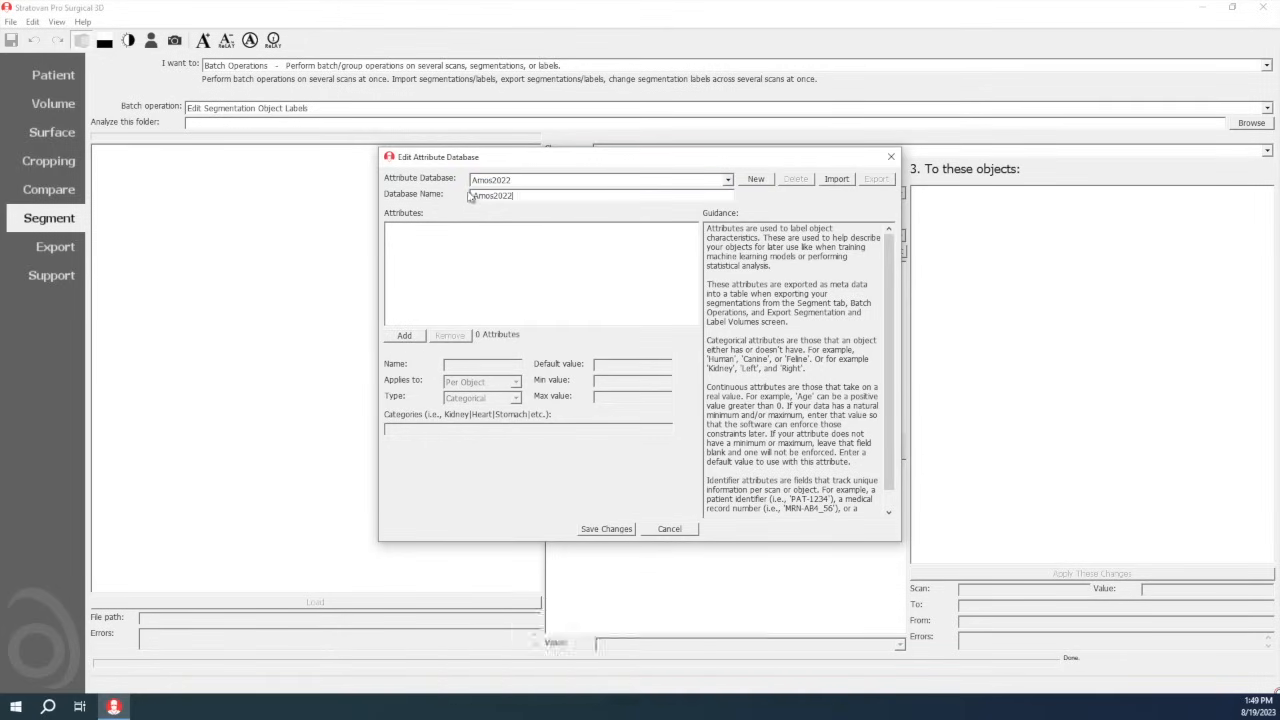
# - Add a categorical attribute named Organ with categories Spleen|Kidney|Gall_bladder|Esophogus|Liver|Stomach|Aorta|Postcava|Pancreas|Adrenal_gland|Duodenum|Bladder|Prostate_Uterus
pyautogui.click(405, 336)
pyautogui.moveTo(502, 366); pyautogui.dragTo(441, 366)
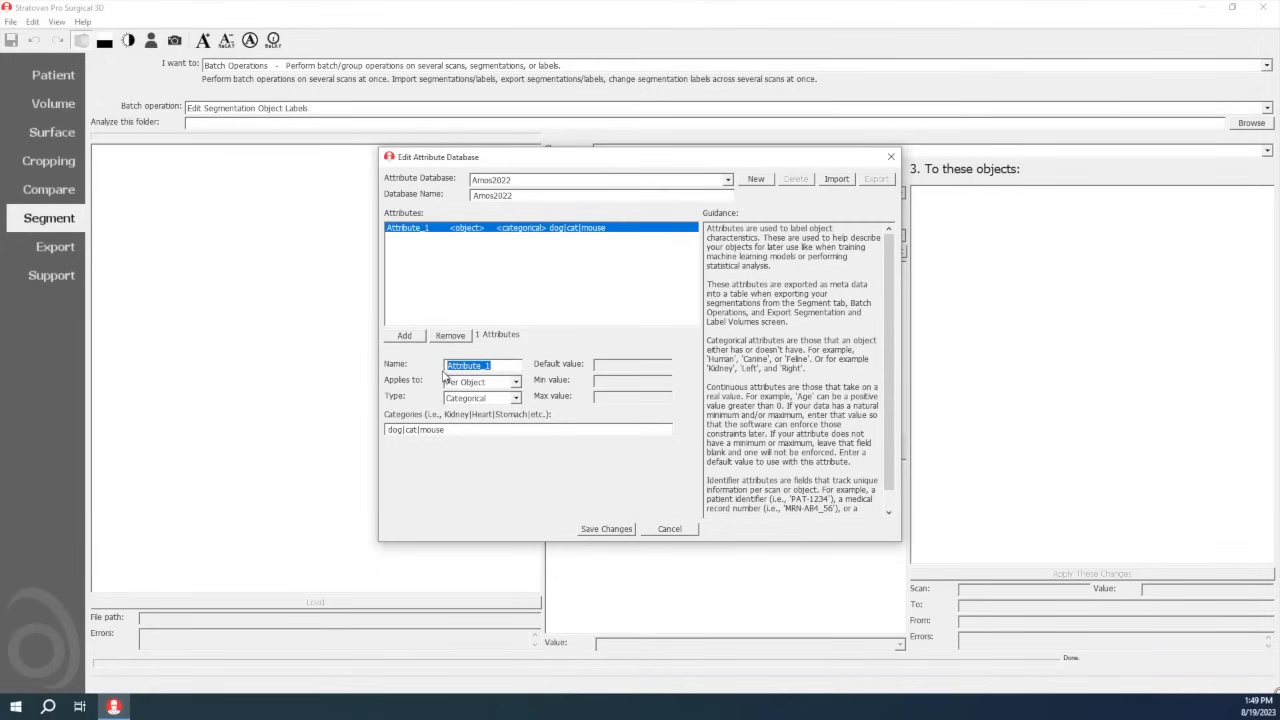
pyautogui.write('Organ')
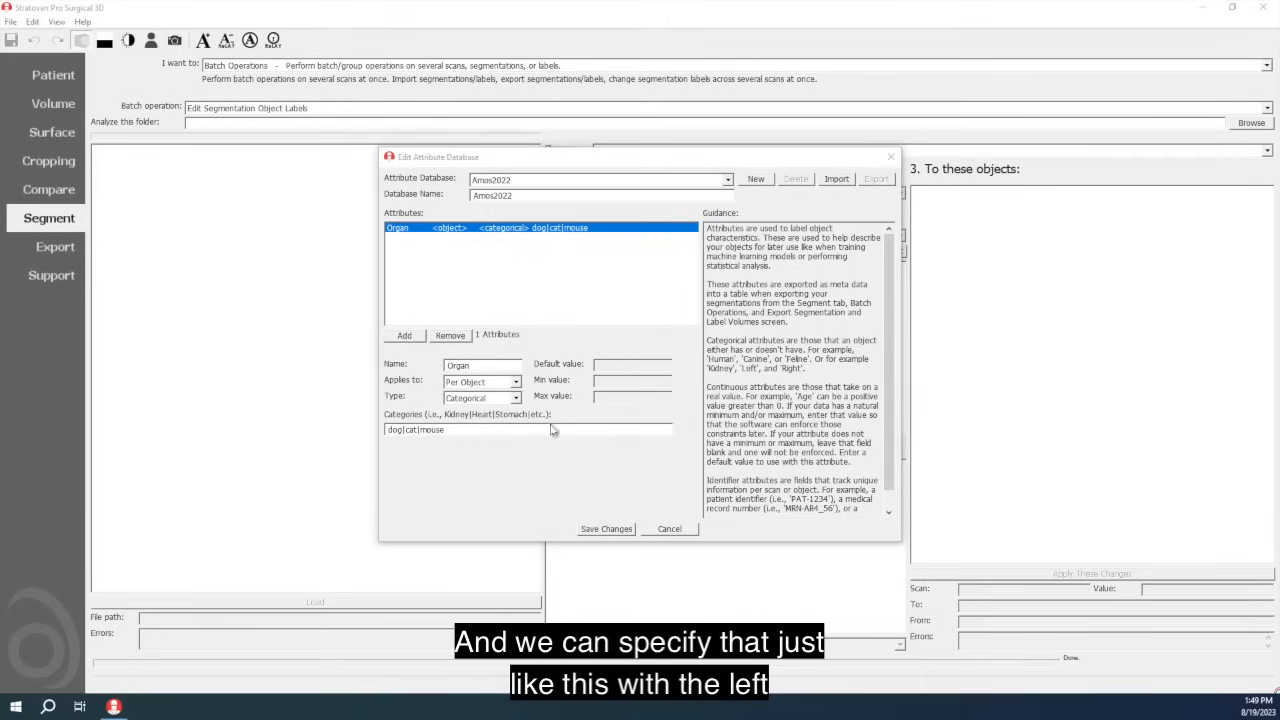
pyautogui.moveTo(461, 433); pyautogui.dragTo(383, 435)
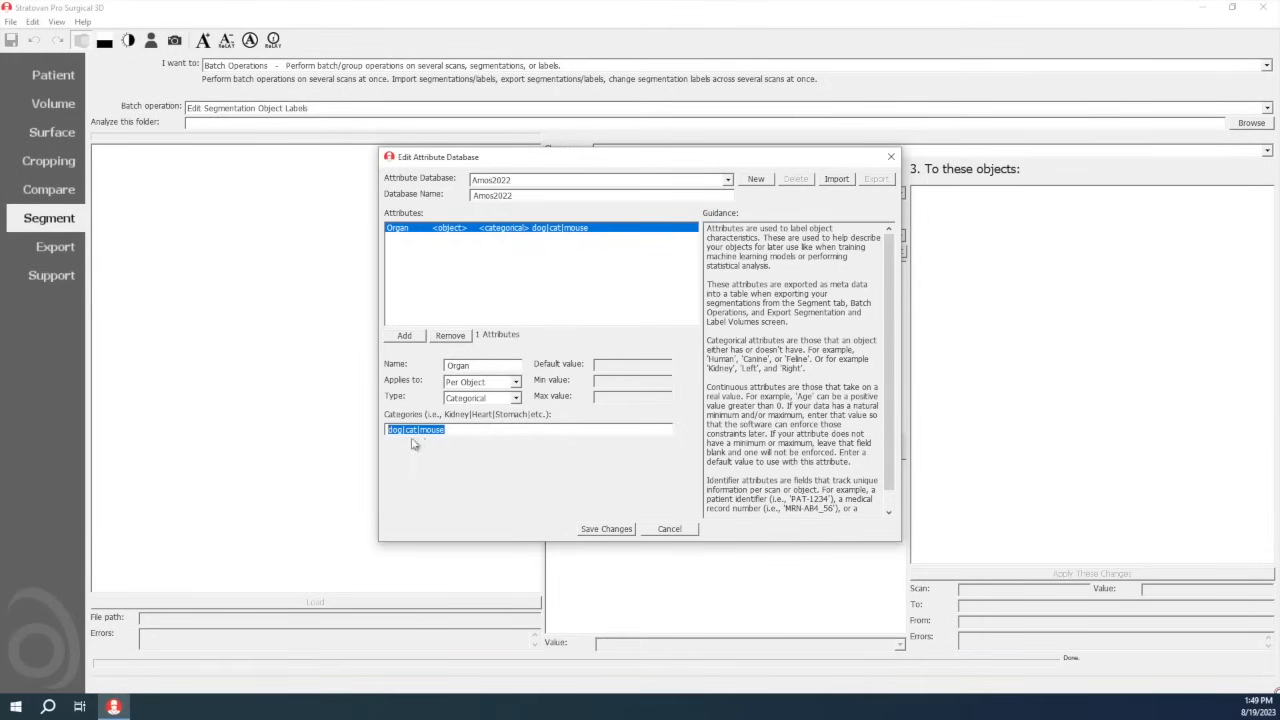
pyautogui.hotkey('ctrl', 'v')
pyautogui.moveTo(406, 428); pyautogui.dragTo(368, 440)
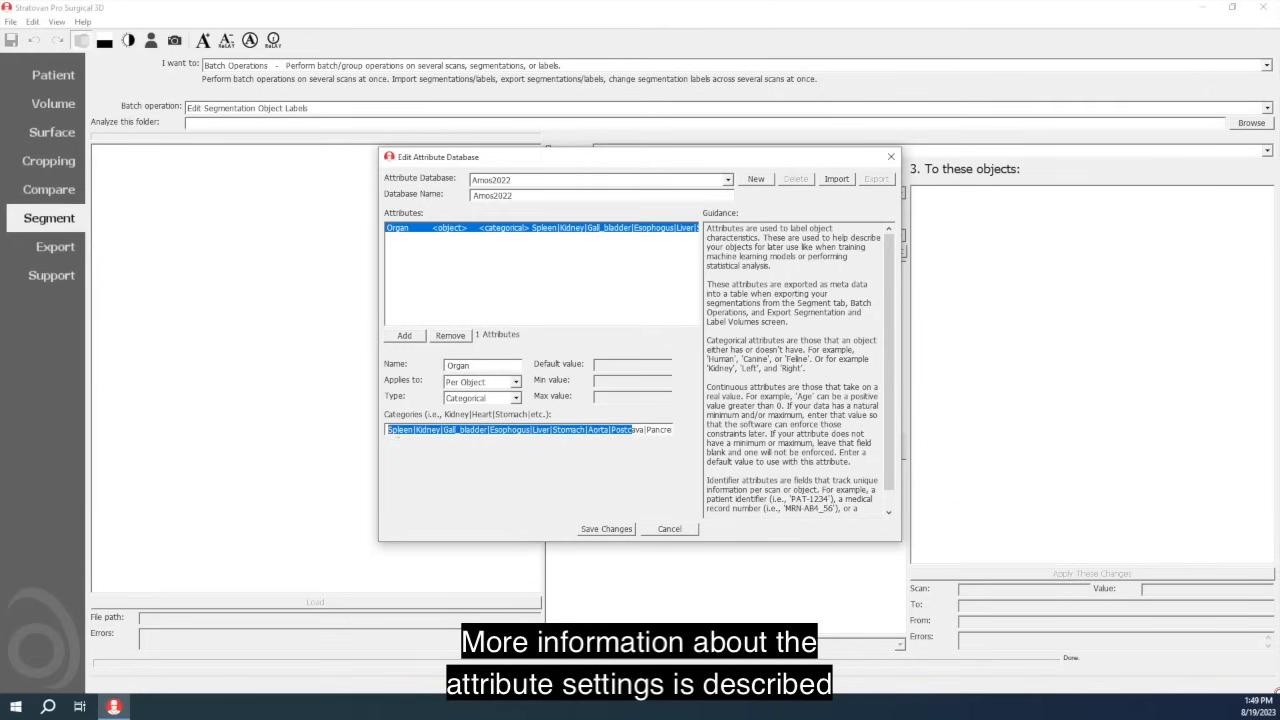
pyautogui.click(420, 430)
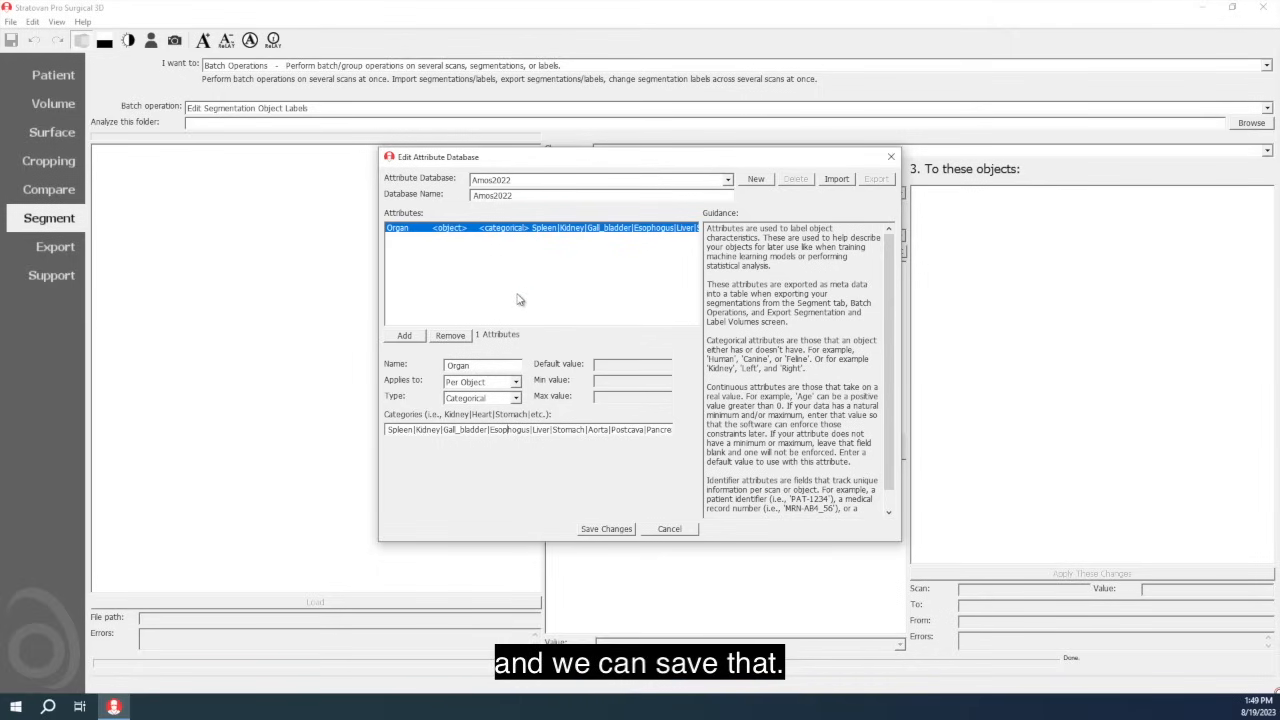
# - Add a categorical attribute named Side with categories Left|Right to the Amos2022 database and save the database changes
pyautogui.click(404, 336)
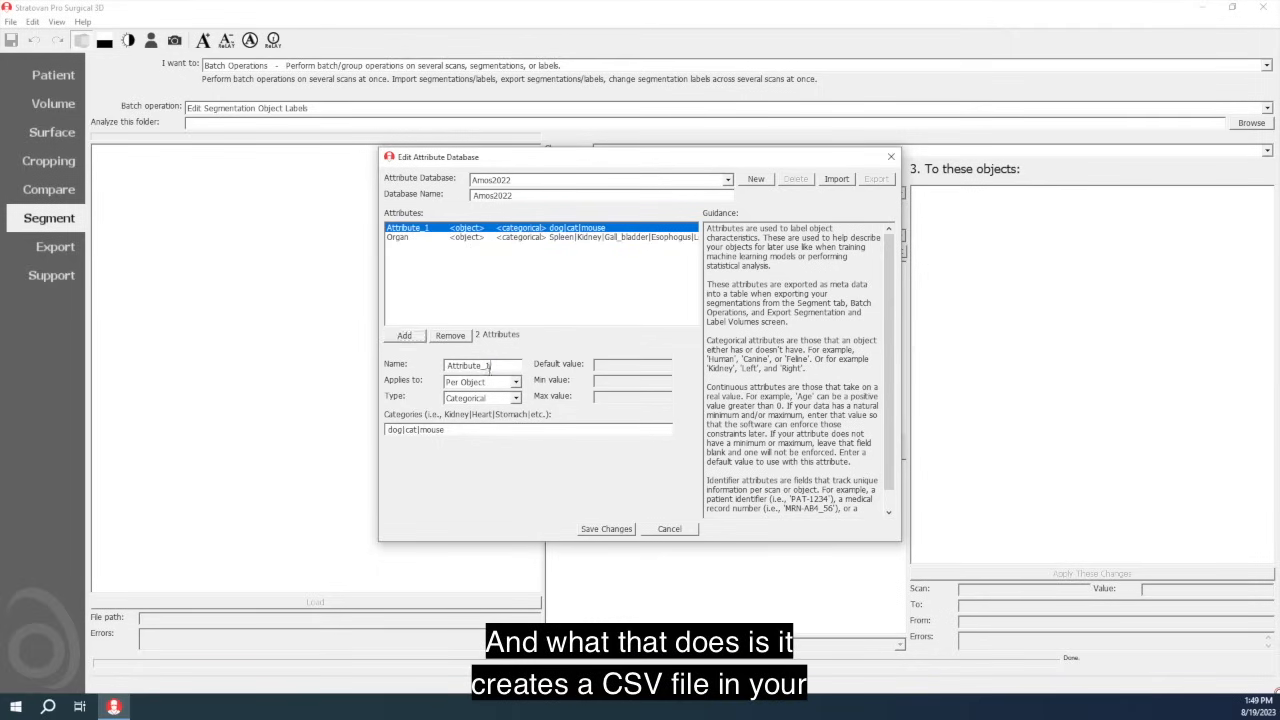
pyautogui.moveTo(488, 365); pyautogui.dragTo(440, 374)
pyautogui.write('Side')
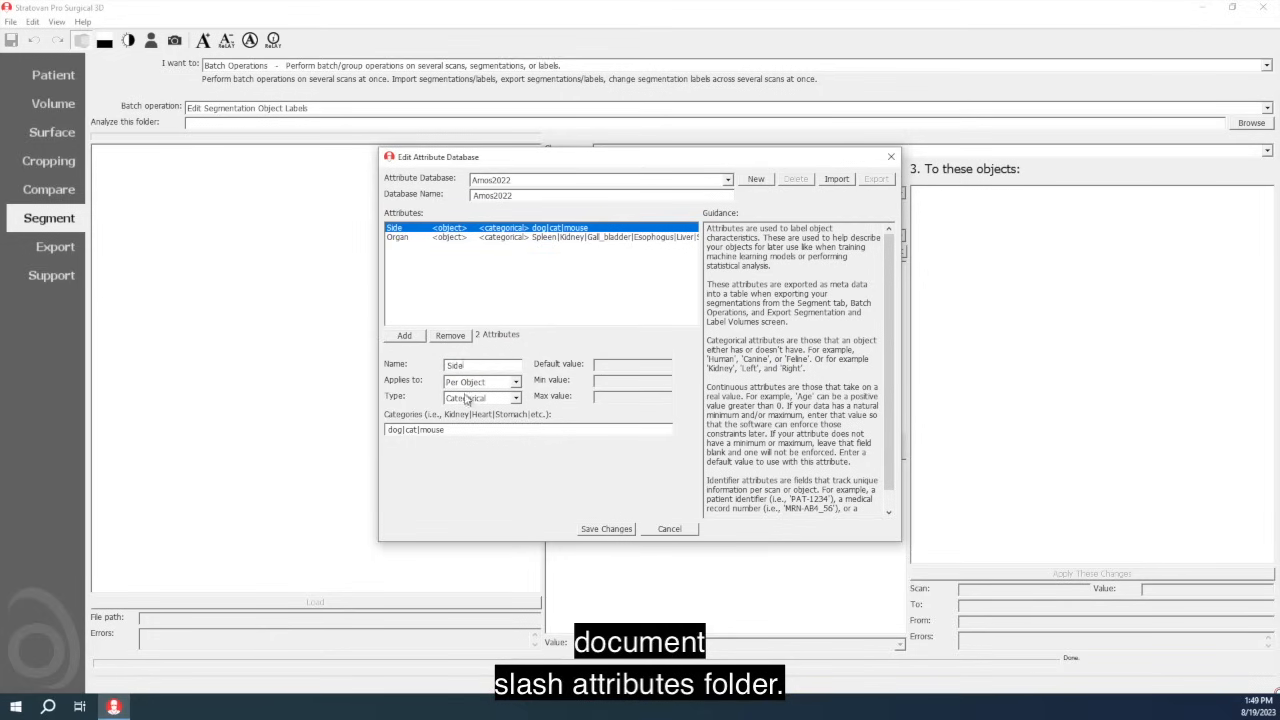
pyautogui.hotkey('alt', 'Tab')
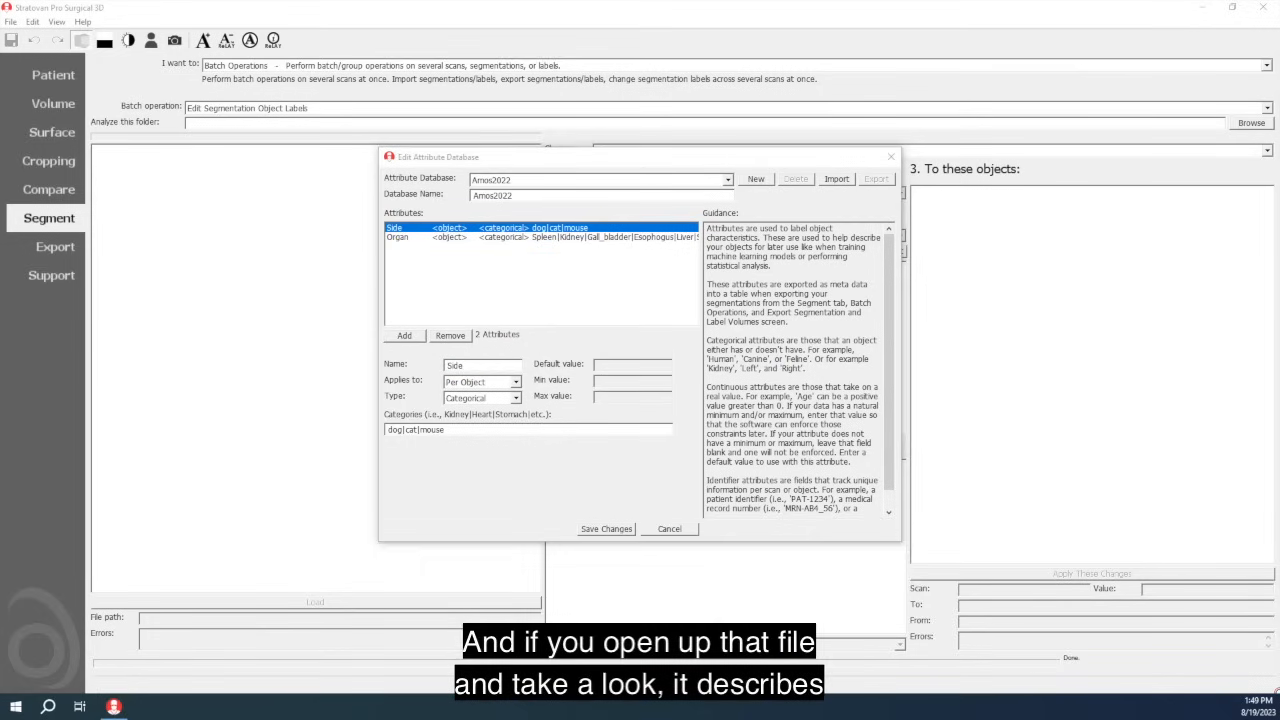
pyautogui.tripleClick(428, 430)
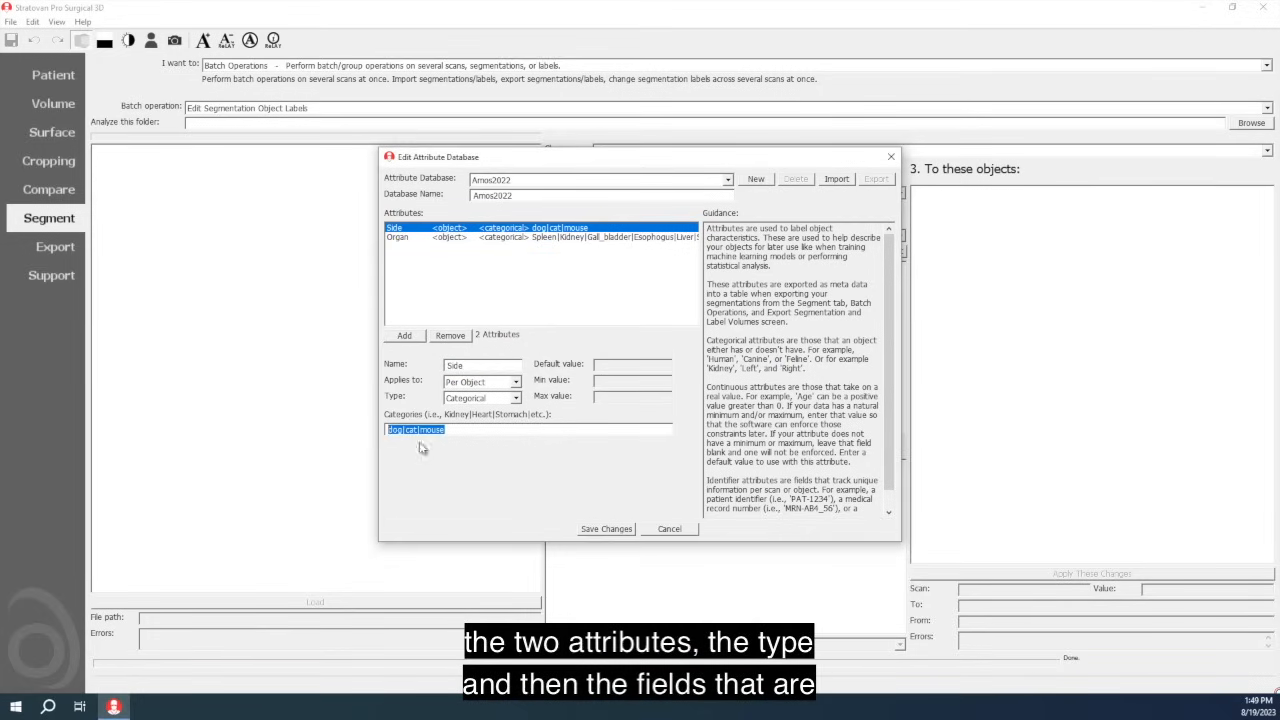
pyautogui.write('Left|Right')
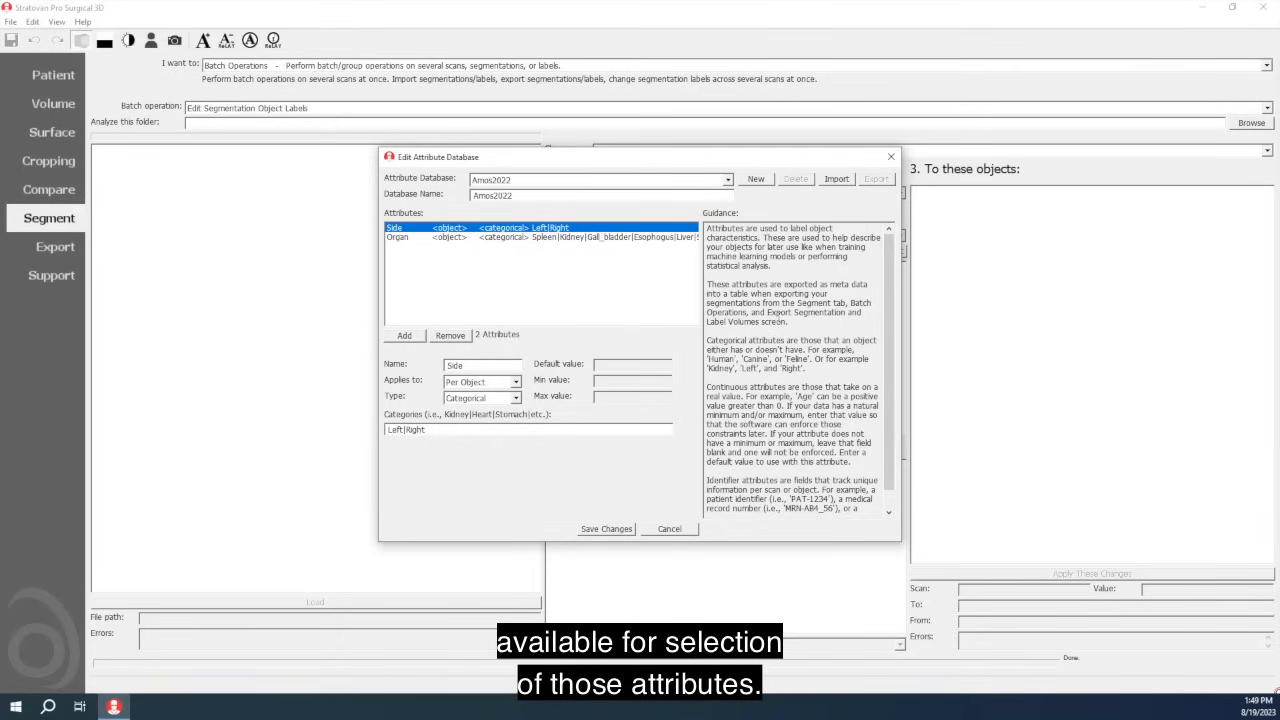
pyautogui.moveTo(754, 326); pyautogui.dragTo(788, 455)
pyautogui.click(822, 407)
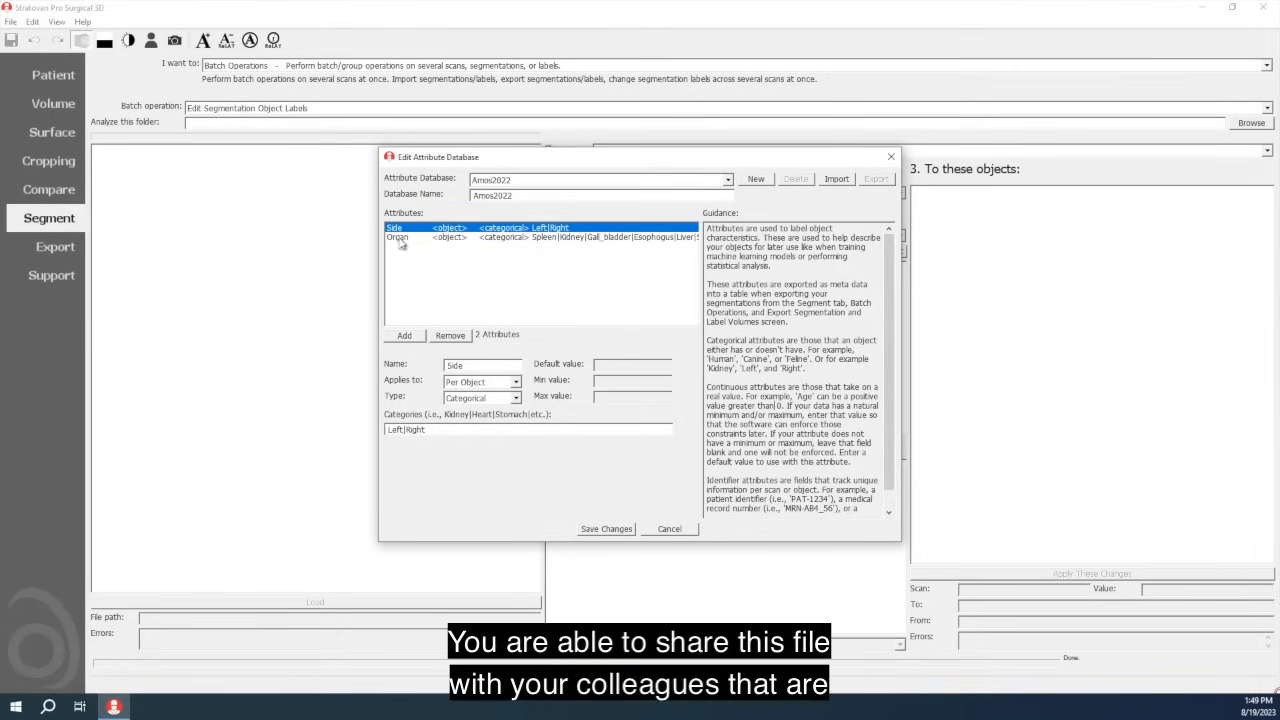
pyautogui.click(609, 529)
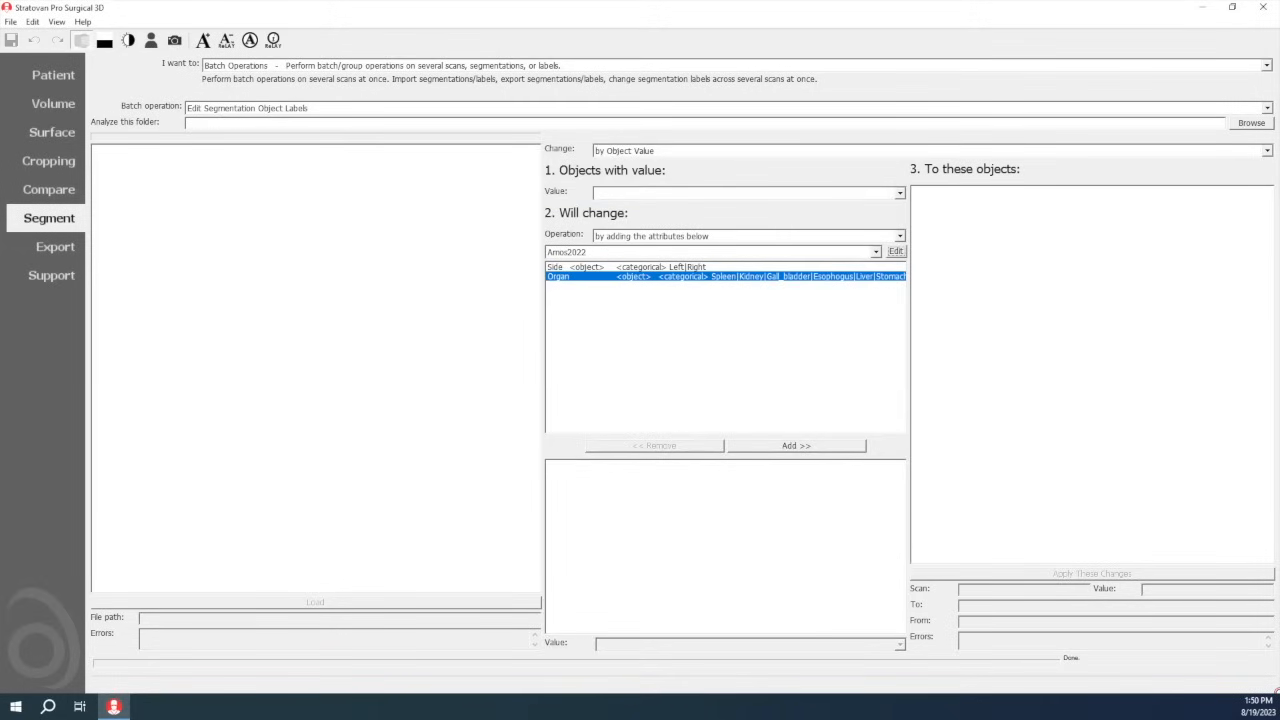
# - Open Amos2022.csv from the Documents\Attributes folder in Excel, review the attribute definitions, and close the file and folder
pyautogui.moveTo(1279, 272); pyautogui.dragTo(867, 270)
pyautogui.click(708, 336)
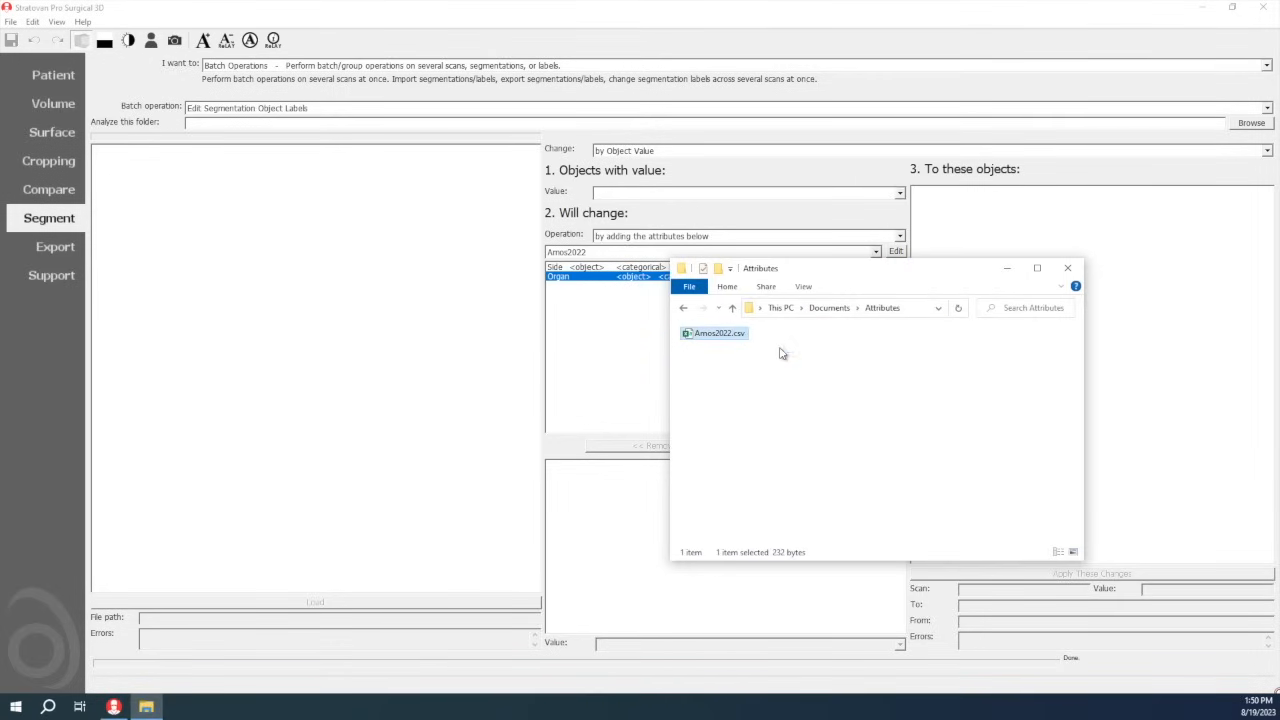
pyautogui.press('Return')
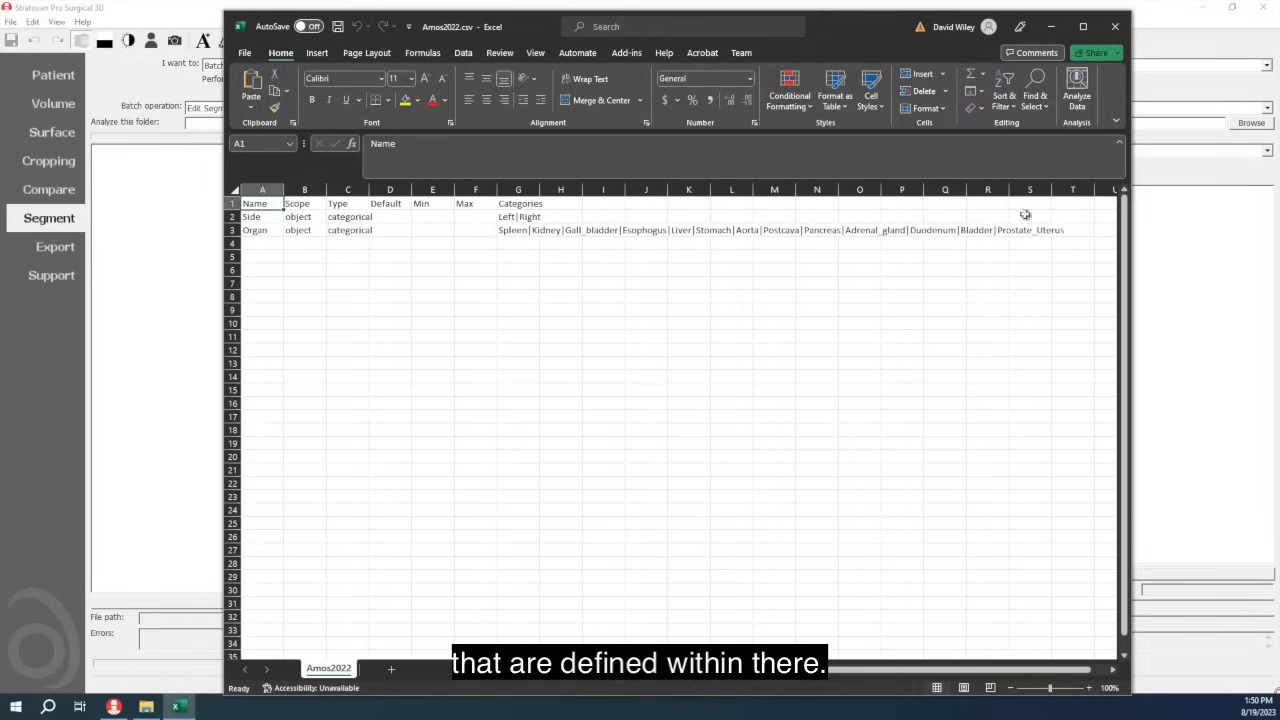
pyautogui.click(1120, 30)
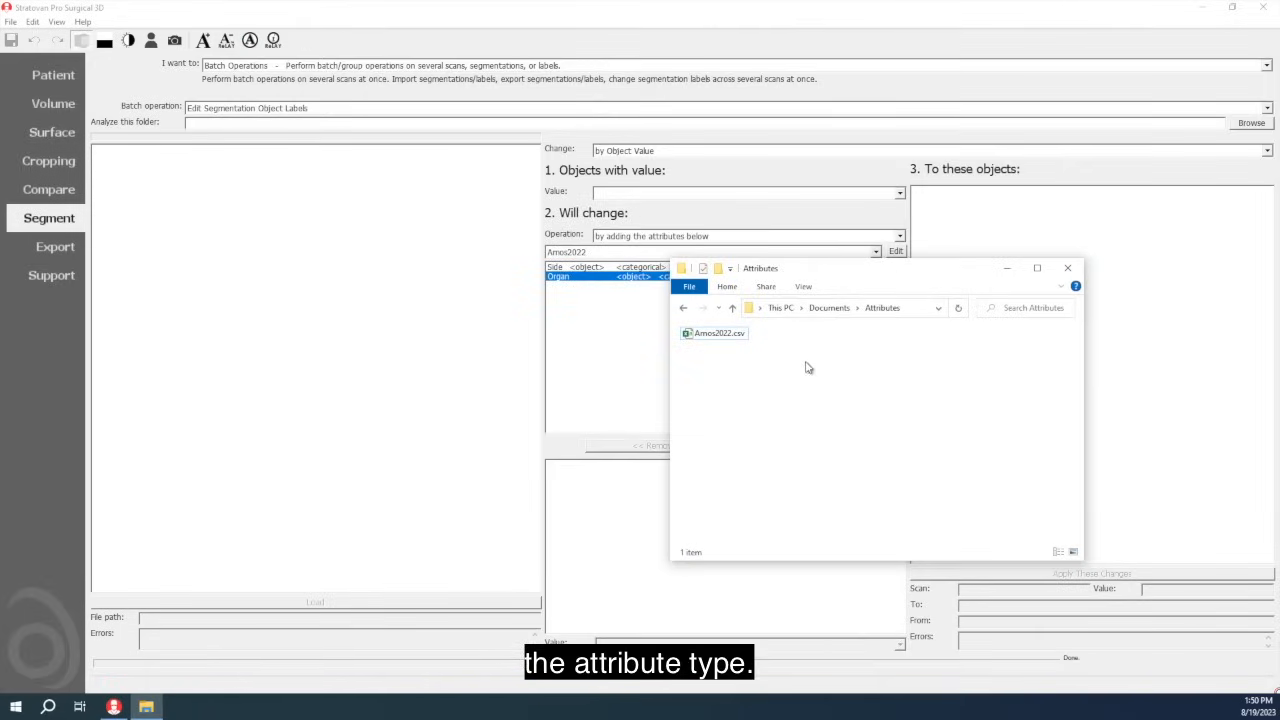
pyautogui.moveTo(805, 367); pyautogui.dragTo(752, 340)
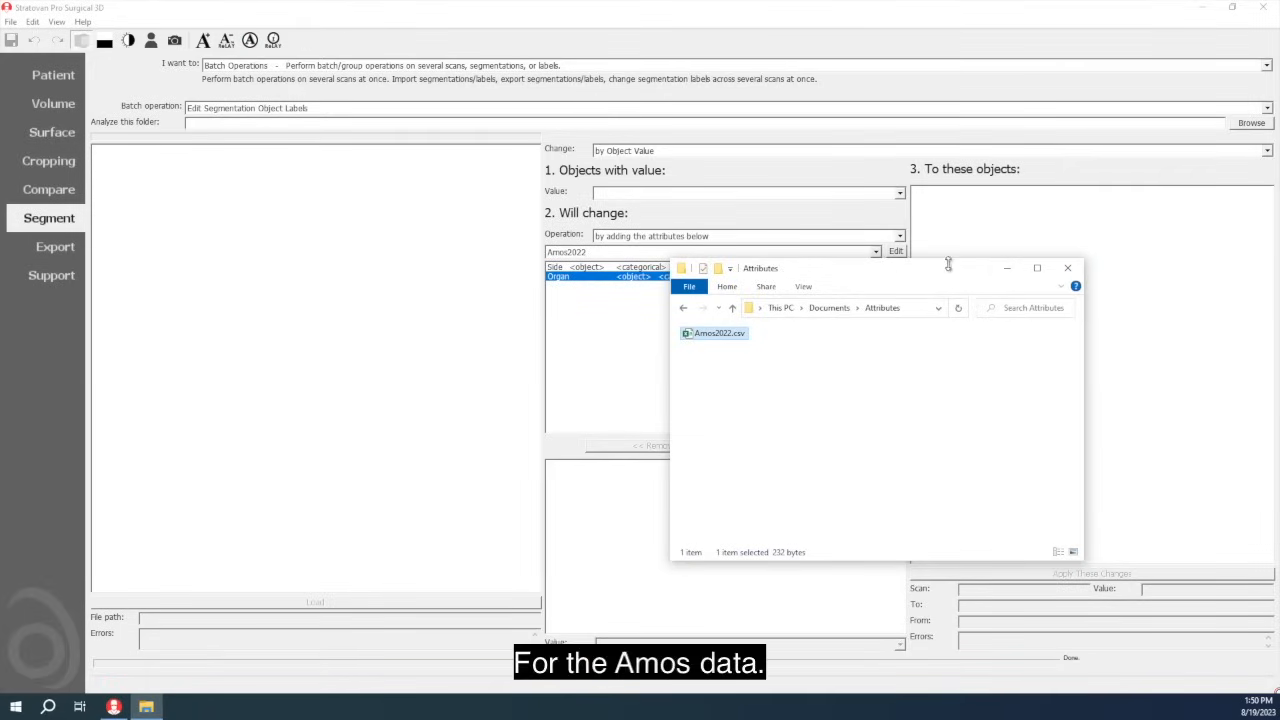
pyautogui.click(1067, 268)
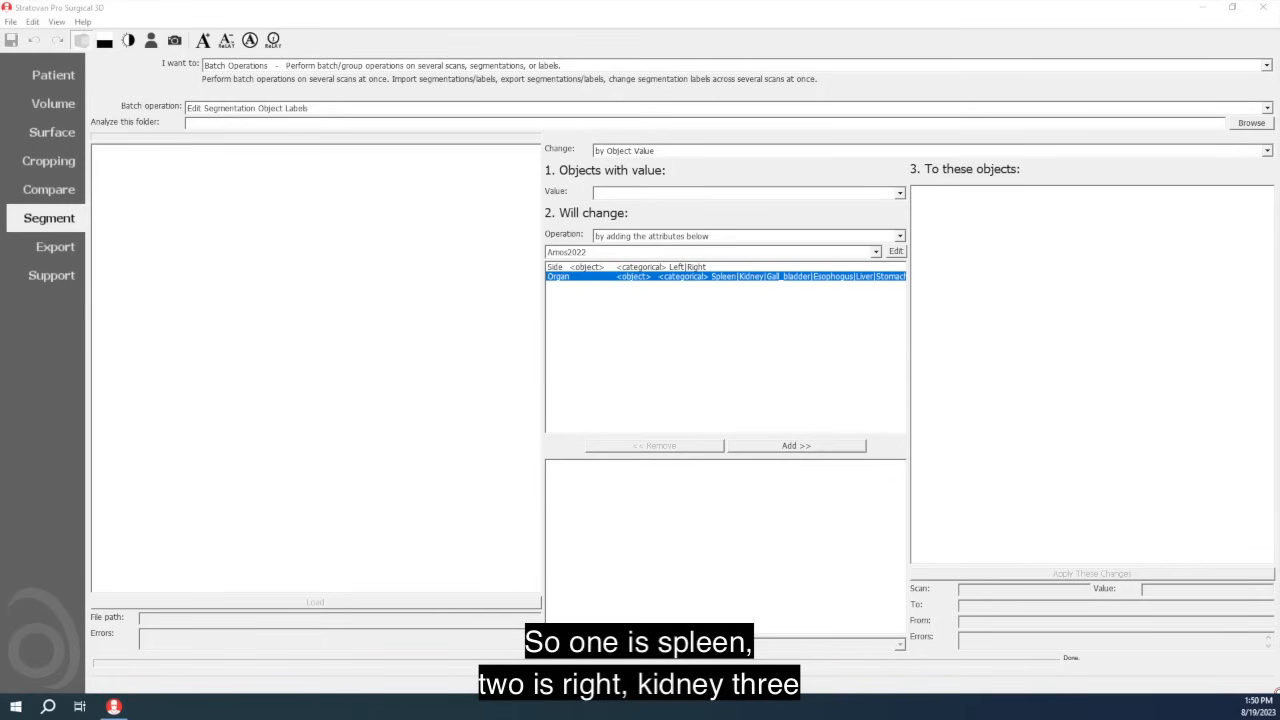
# - Analyze the folder G:\Data\AMOS22\imagesTr\ to list its segmentation files for batch label editing
pyautogui.click(227, 124)
pyautogui.write('G:\\Data\\AMOS22\\imagesTr\\')
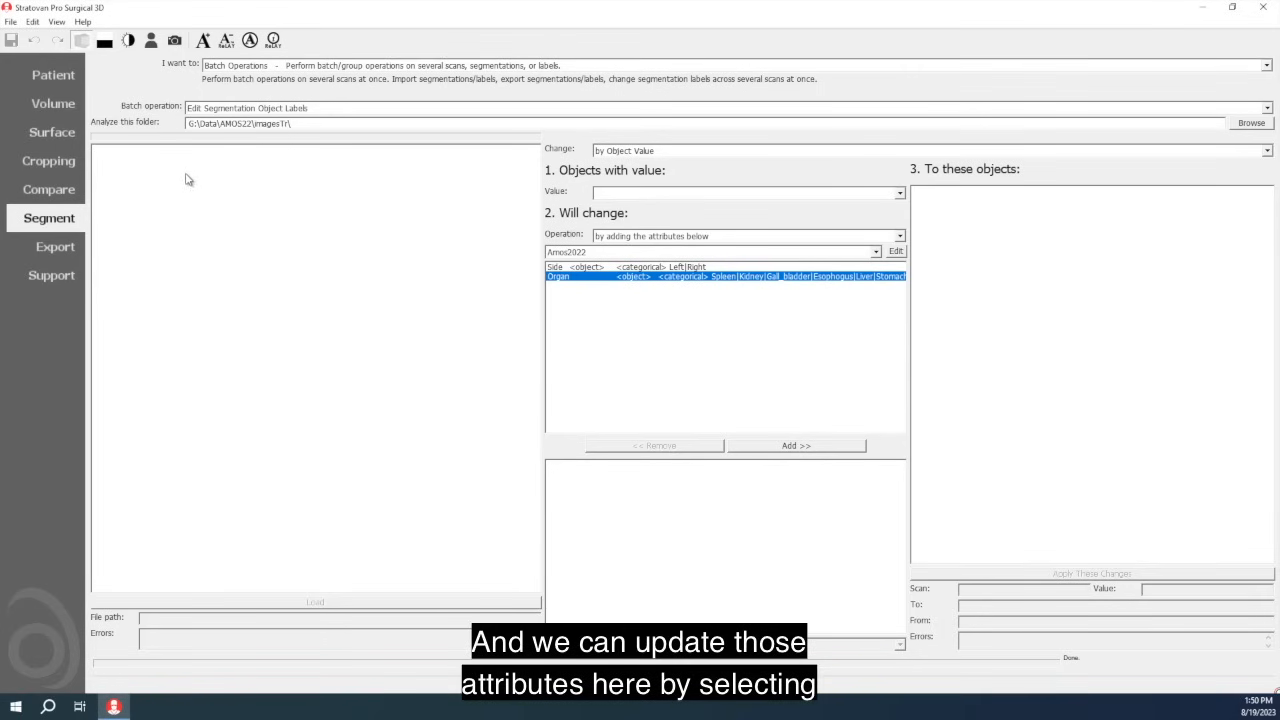
pyautogui.press('Return')
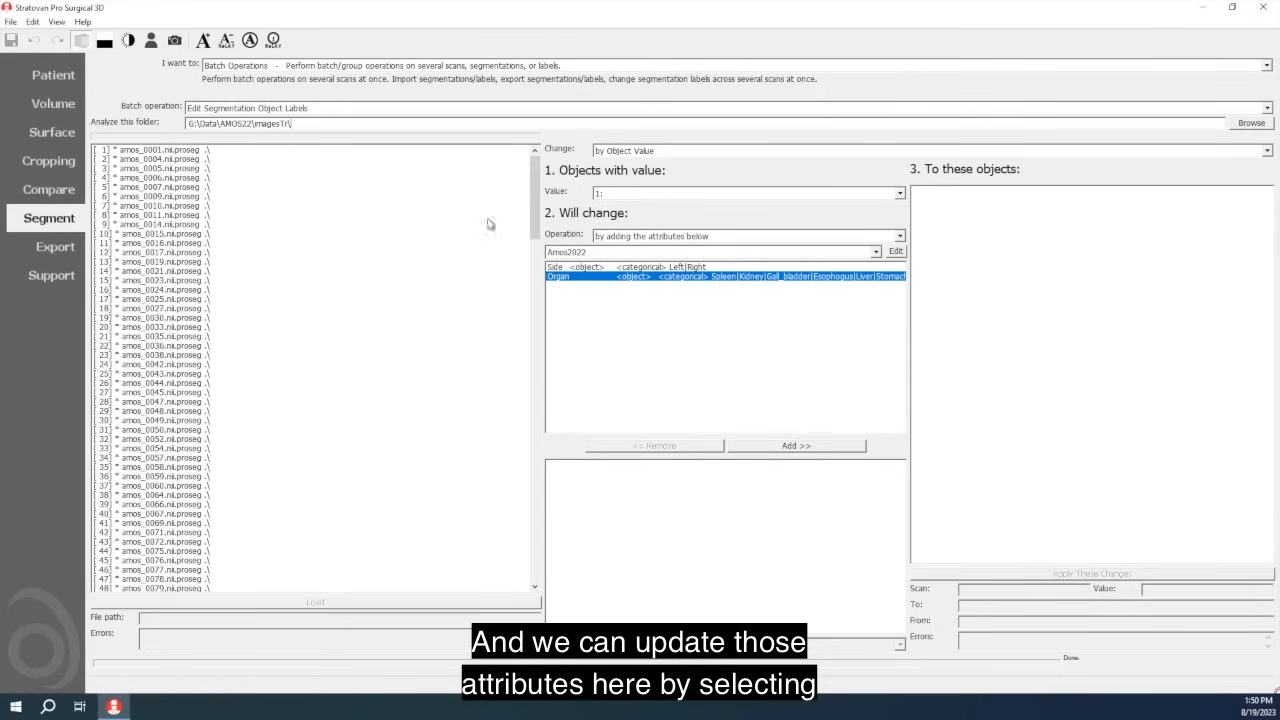
pyautogui.moveTo(538, 208)
pyautogui.mouseDown()
pyautogui.moveTo(535, 263)
pyautogui.moveTo(535, 185)
pyautogui.mouseUp()
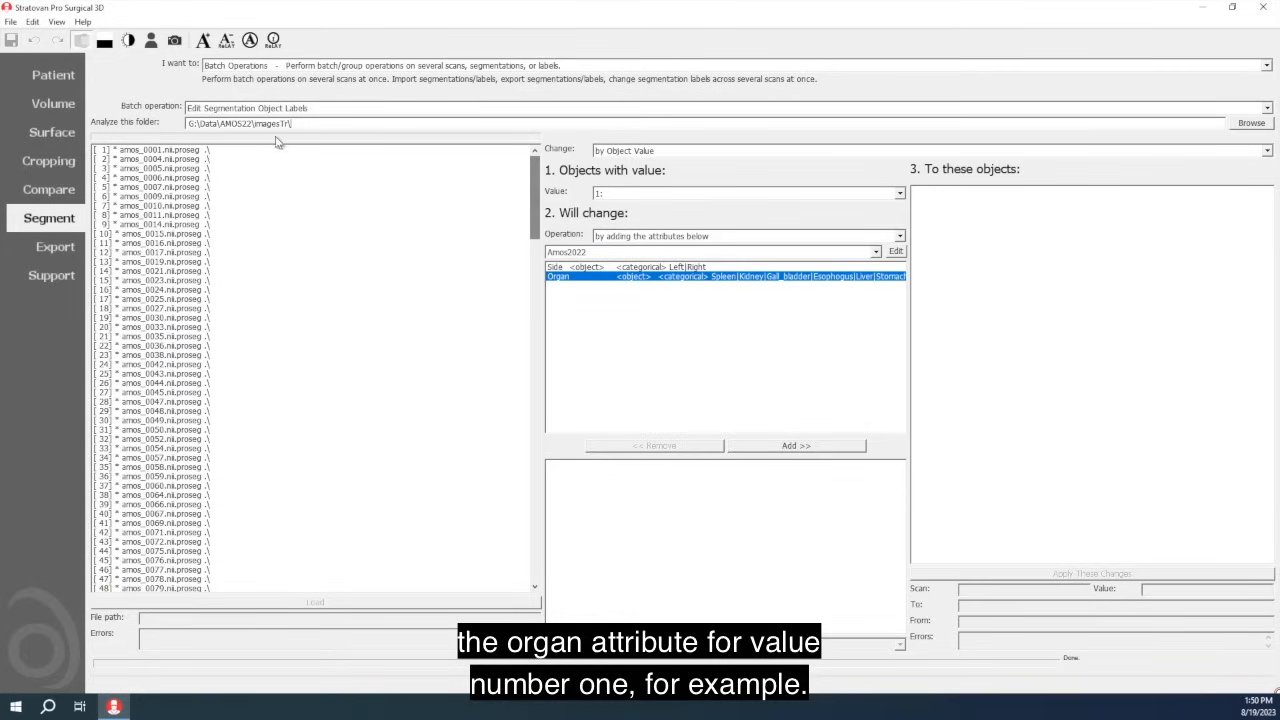
pyautogui.moveTo(251, 125); pyautogui.dragTo(291, 125)
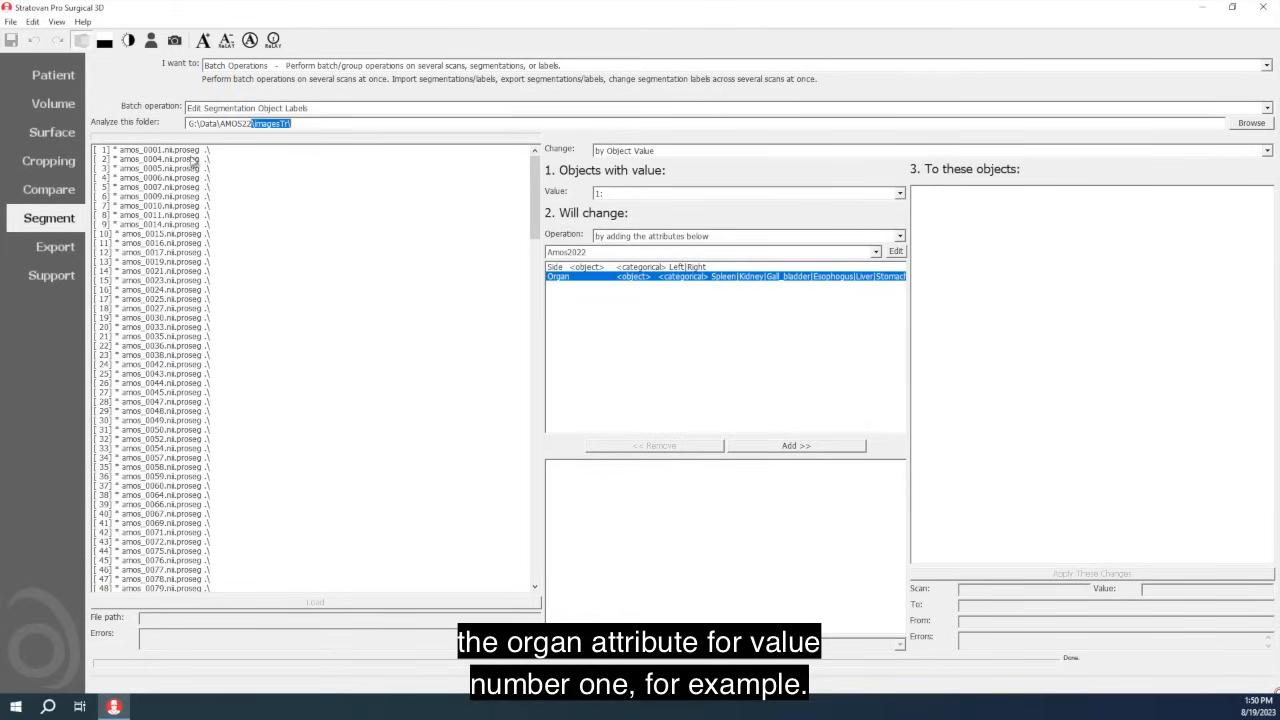
# - Review the available object values and check the organ legend on the AMOS22 Grand Challenge page in the browser
pyautogui.click(614, 194)
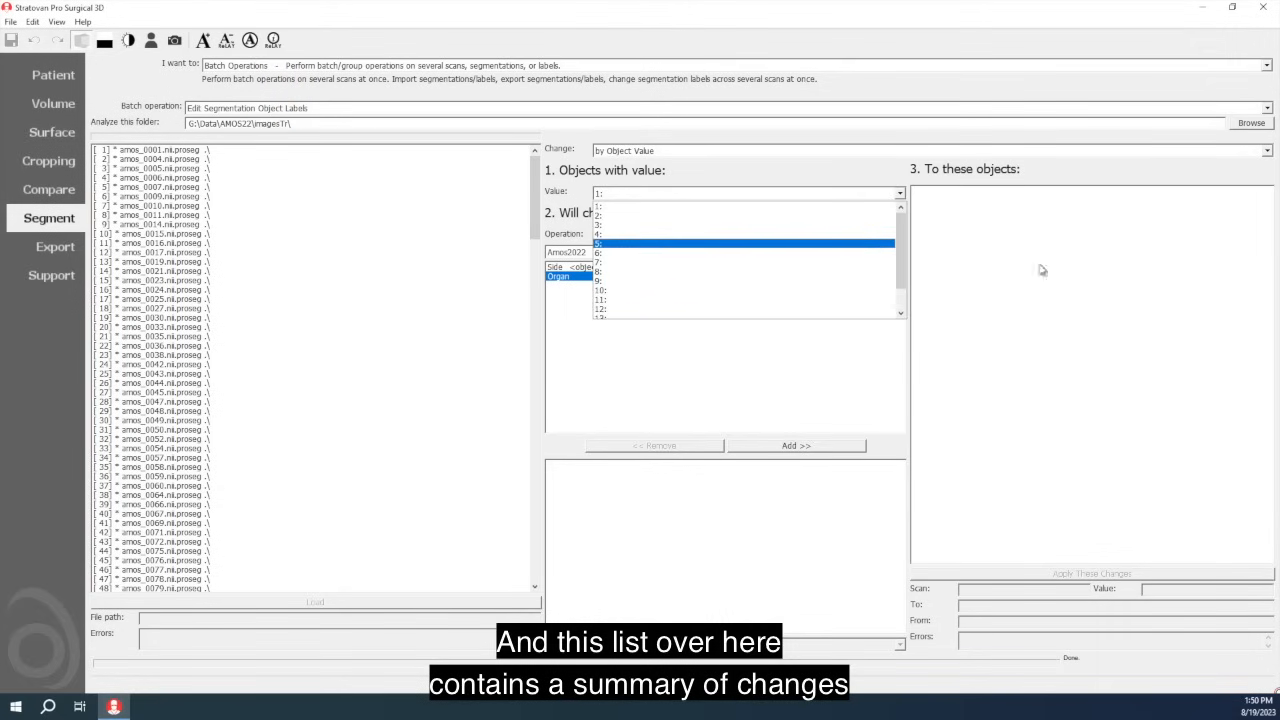
pyautogui.press('Escape')
pyautogui.moveTo(1279, 50); pyautogui.dragTo(803, 51)
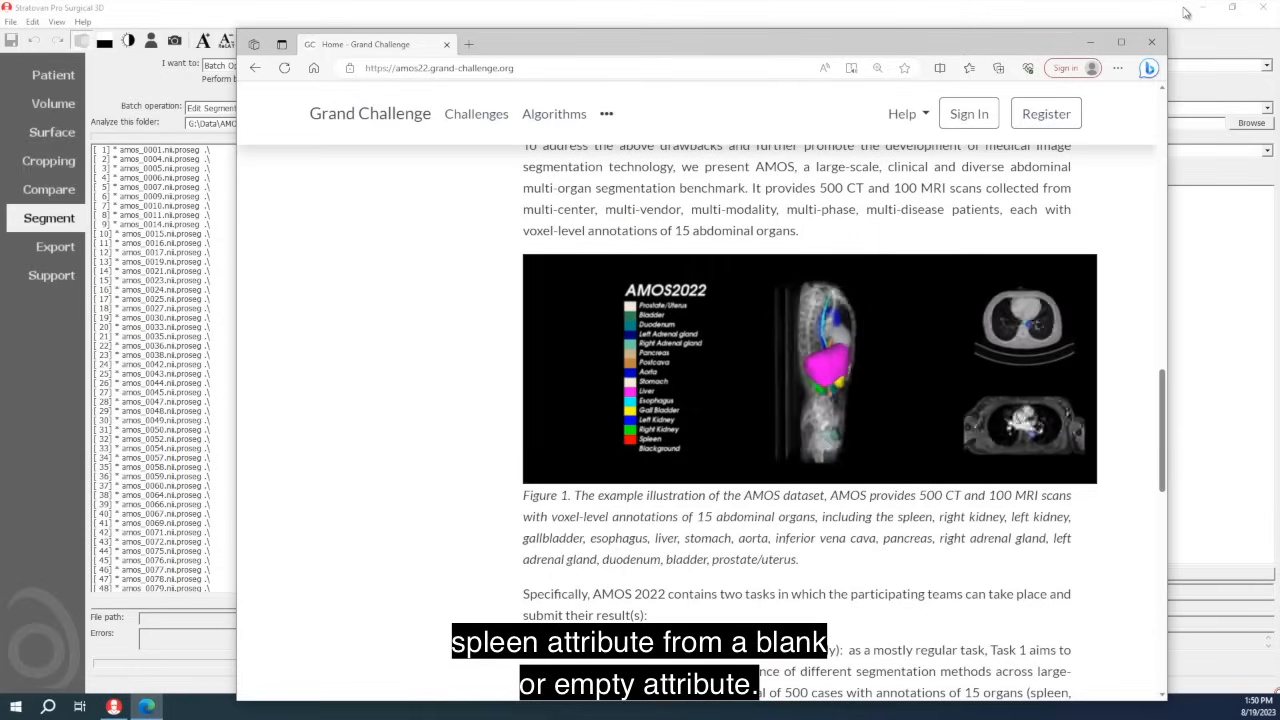
pyautogui.moveTo(937, 43); pyautogui.dragTo(1279, 43)
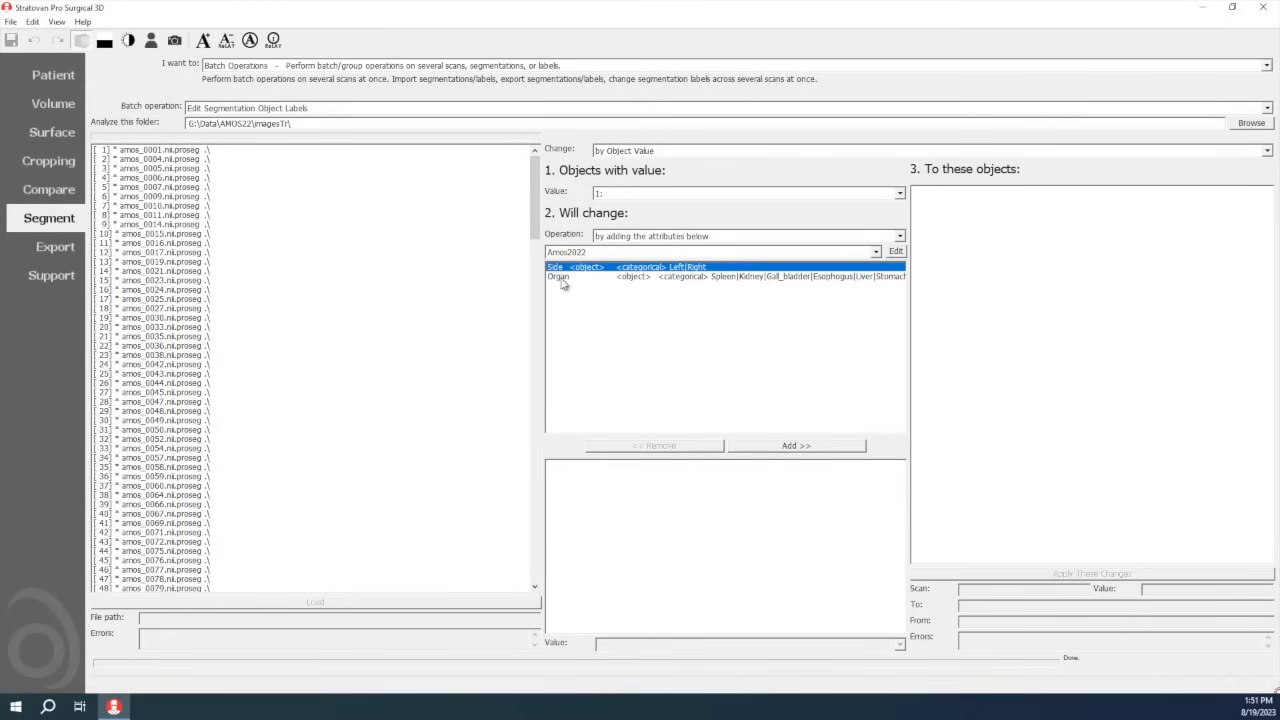
# - Add the Organ attribute with the value Spleen to the objects with value 1 and apply the changes to all listed scans
pyautogui.click(767, 446)
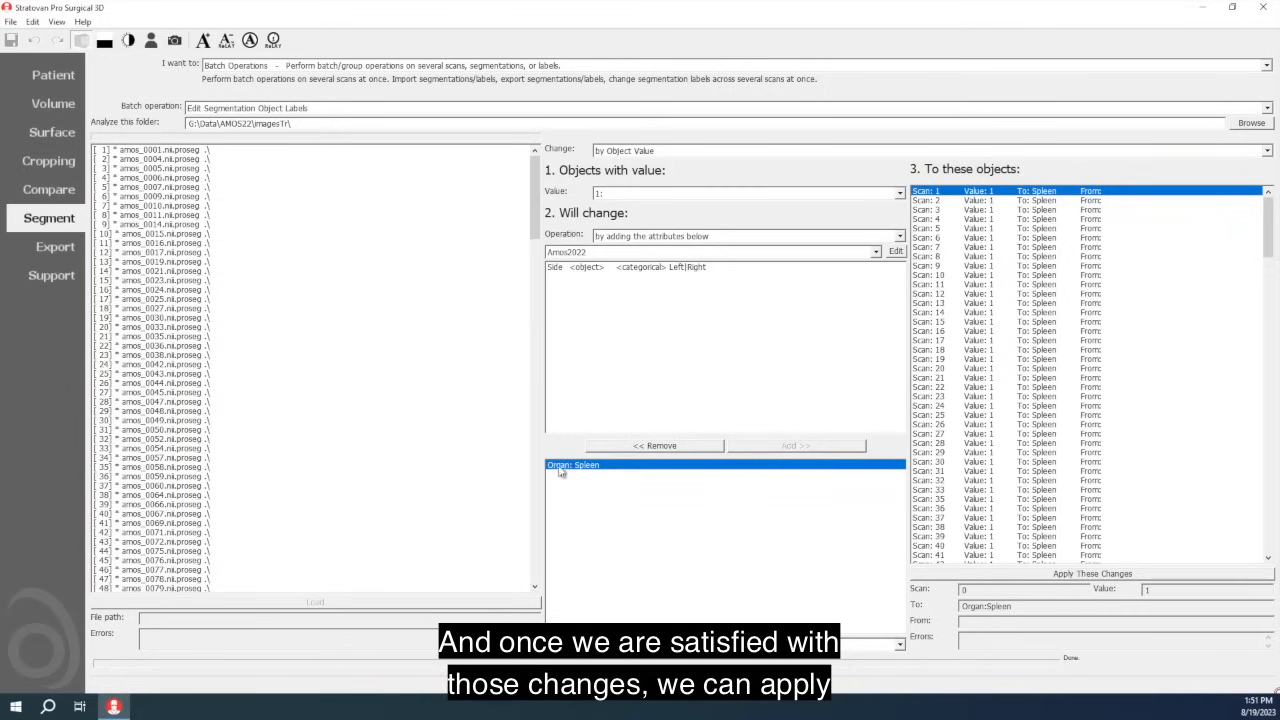
pyautogui.click(634, 240)
pyautogui.click(643, 202)
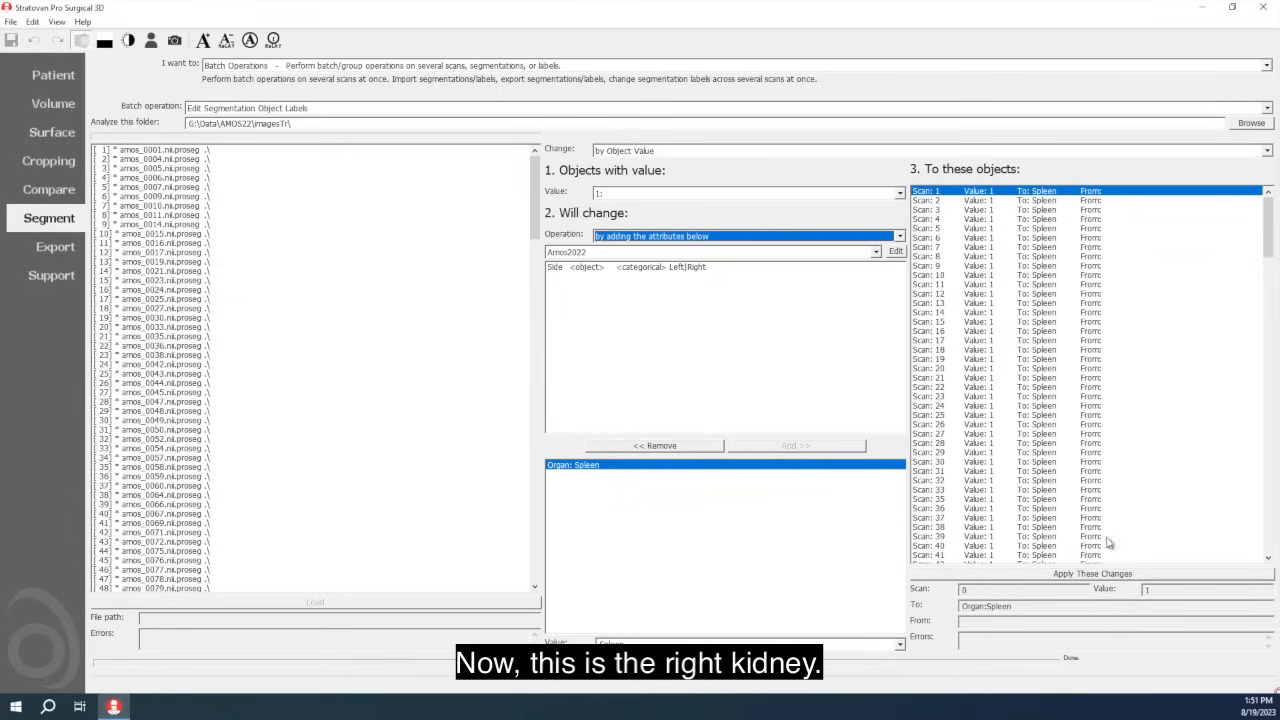
pyautogui.click(946, 577)
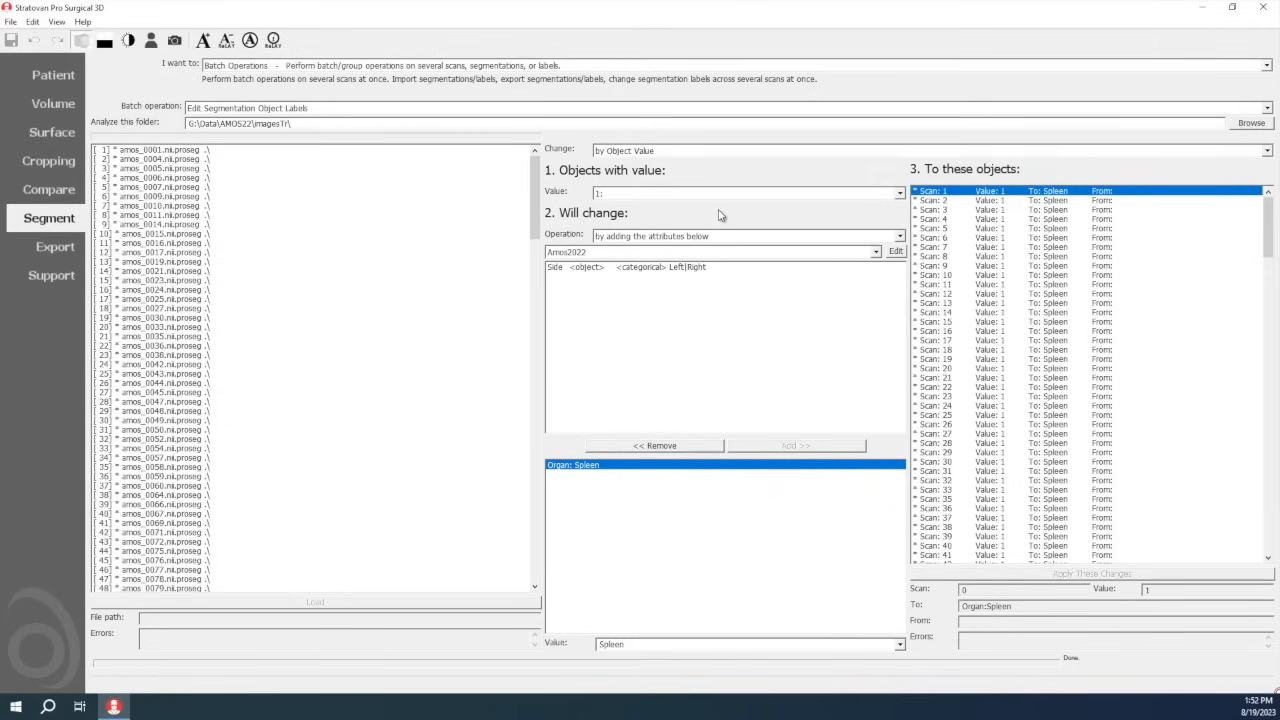
# - Select the objects with value 2 and open the Organ attribute's category choices for them
pyautogui.click(641, 194)
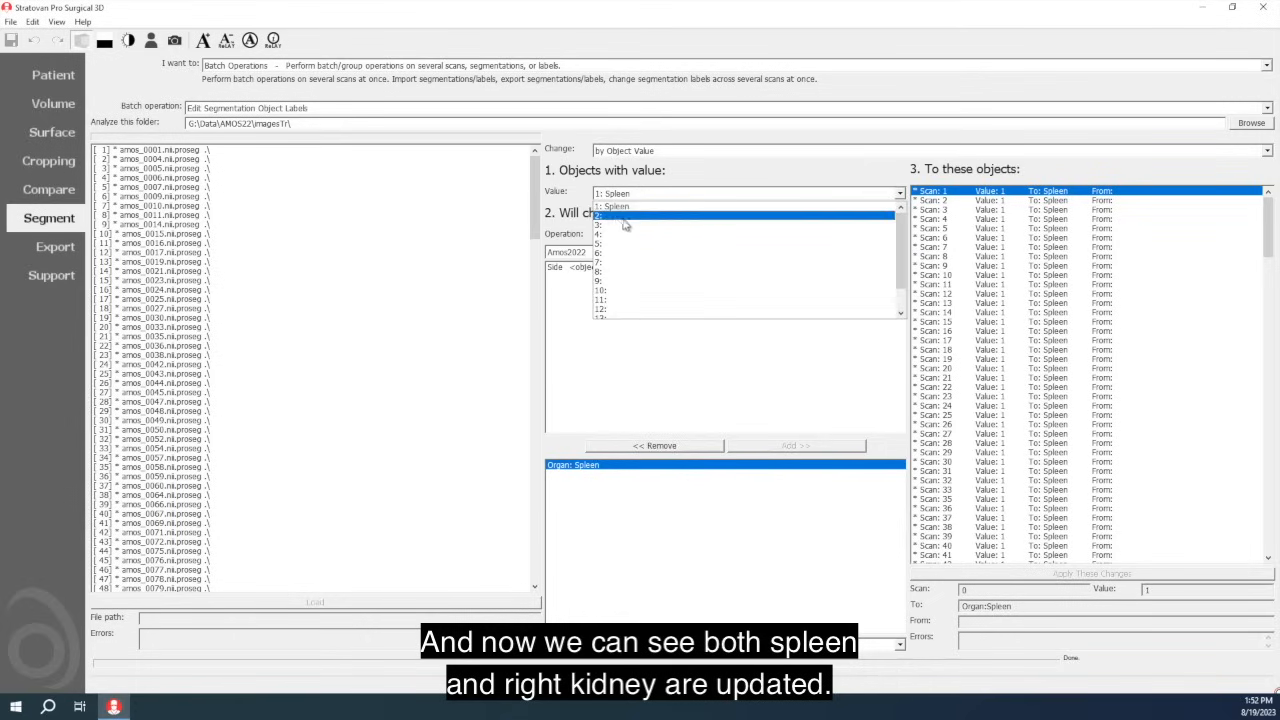
pyautogui.click(614, 217)
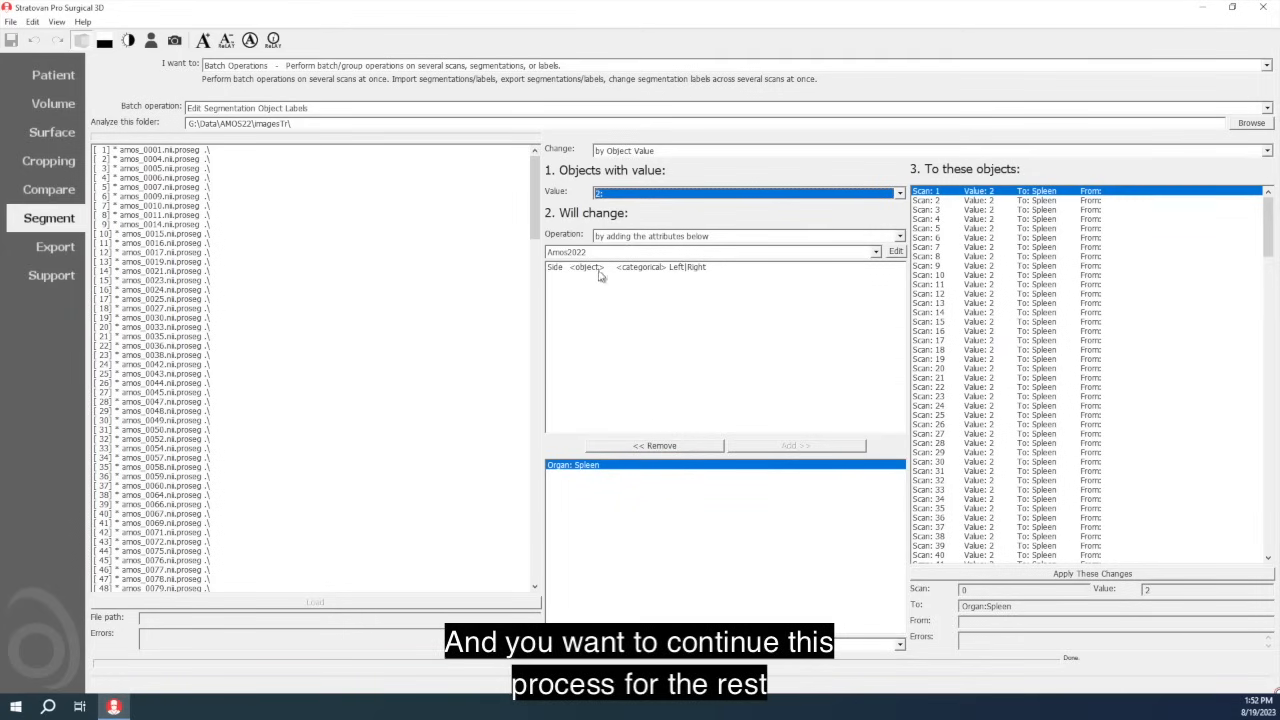
pyautogui.click(699, 643)
pyautogui.click(900, 648)
pyautogui.click(652, 528)
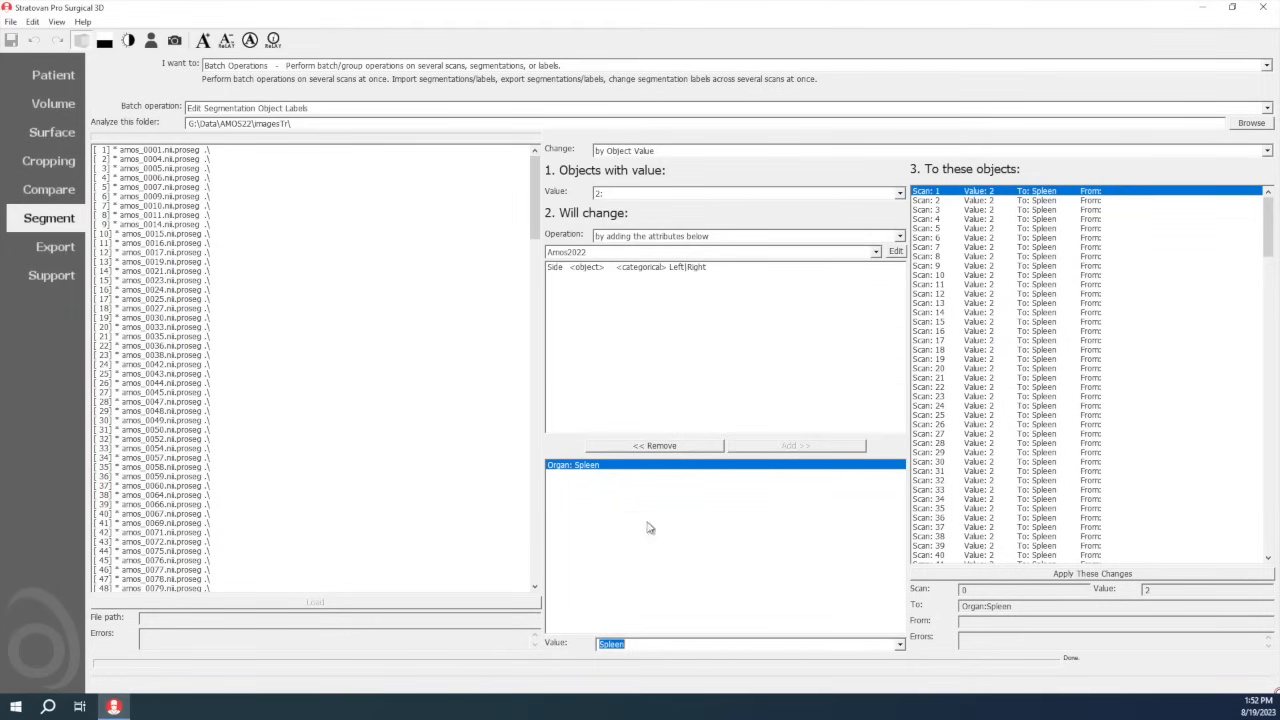